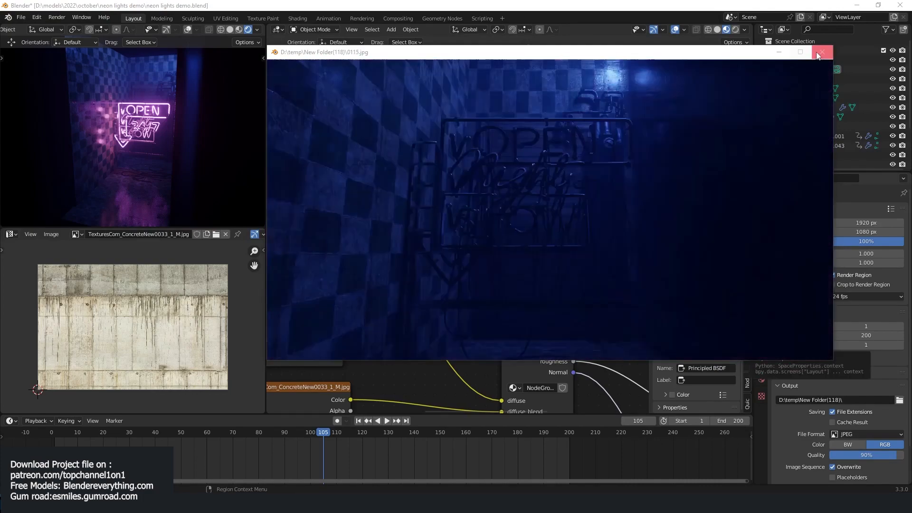
Step: Close the render preview and display the OPEN neon sign scene in rendered shading with the viewport overlays hidden
{"action": "key", "text": "Escape"}
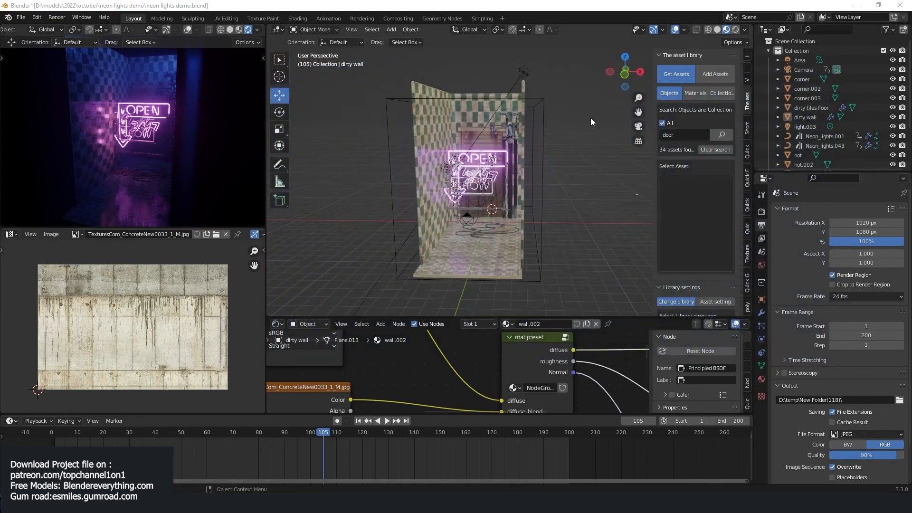
{"action": "left_click", "coordinate": [736, 29]}
{"action": "scroll", "coordinate": [591, 150], "scroll_direction": "up", "scroll_amount": 2}
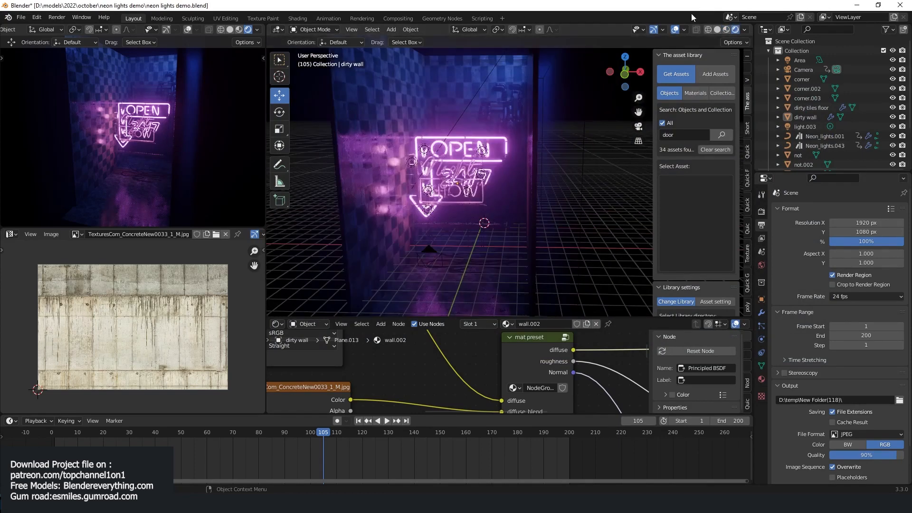
{"action": "left_click", "coordinate": [675, 30]}
{"action": "middle_click_drag", "start_coordinate": [546, 108], "coordinate": [528, 142]}
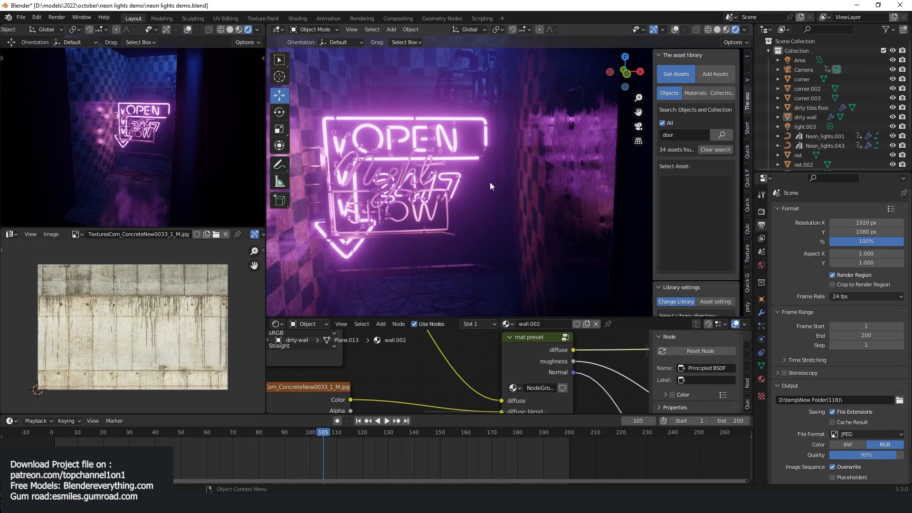
{"action": "scroll", "coordinate": [489, 181], "scroll_direction": "down", "scroll_amount": 2}
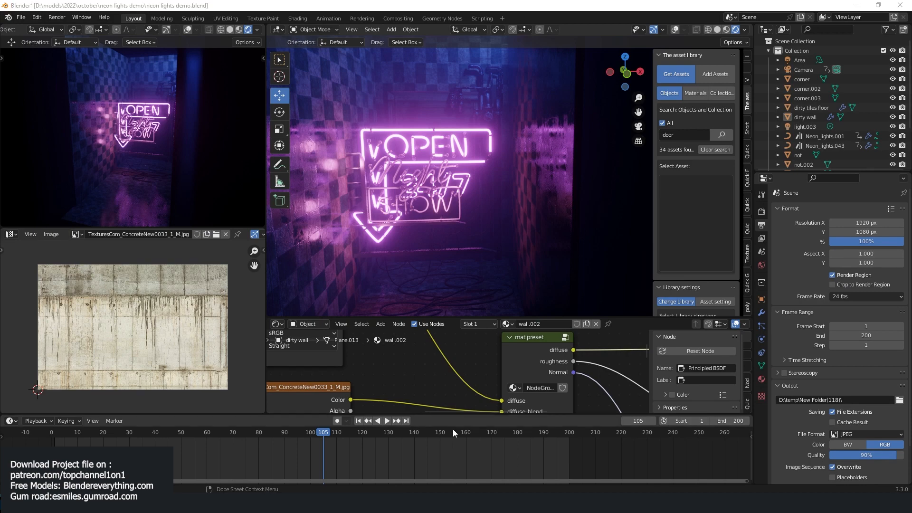
Step: Switch to the advertising billboards2.blend session and look over the collection of neon signs
{"action": "left_click", "coordinate": [458, 462]}
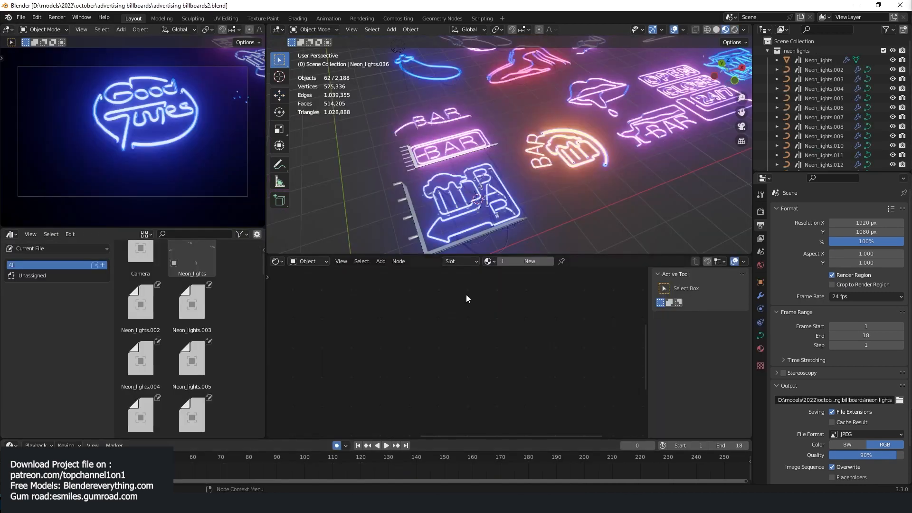
{"action": "scroll", "coordinate": [594, 183], "scroll_direction": "down", "scroll_amount": 4}
{"action": "middle_click_drag", "start_coordinate": [658, 145], "coordinate": [427, 199]}
{"action": "scroll", "coordinate": [535, 169], "scroll_direction": "up", "scroll_amount": 3}
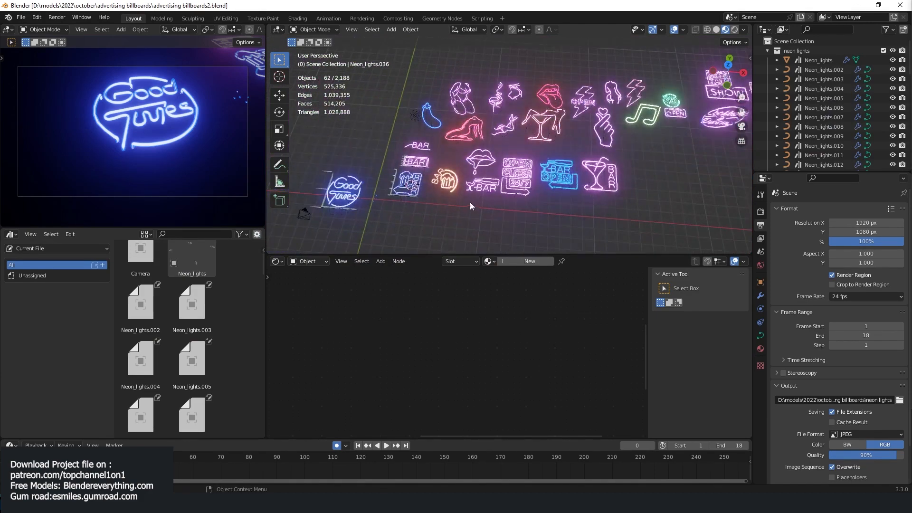
{"action": "scroll", "coordinate": [469, 203], "scroll_direction": "up", "scroll_amount": 2}
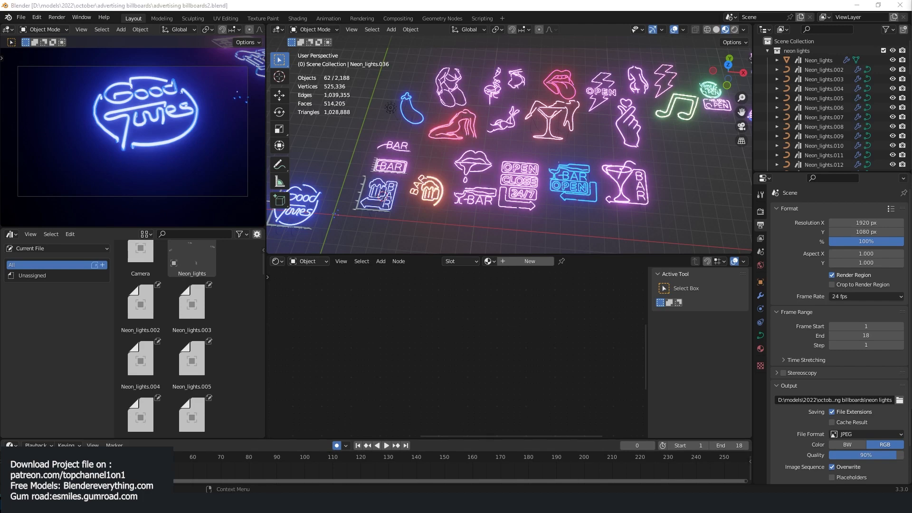
Step: Switch to the browser and look through the Free models category on blendereverything.com
{"action": "left_click_drag", "start_coordinate": [705, 141], "coordinate": [648, 75]}
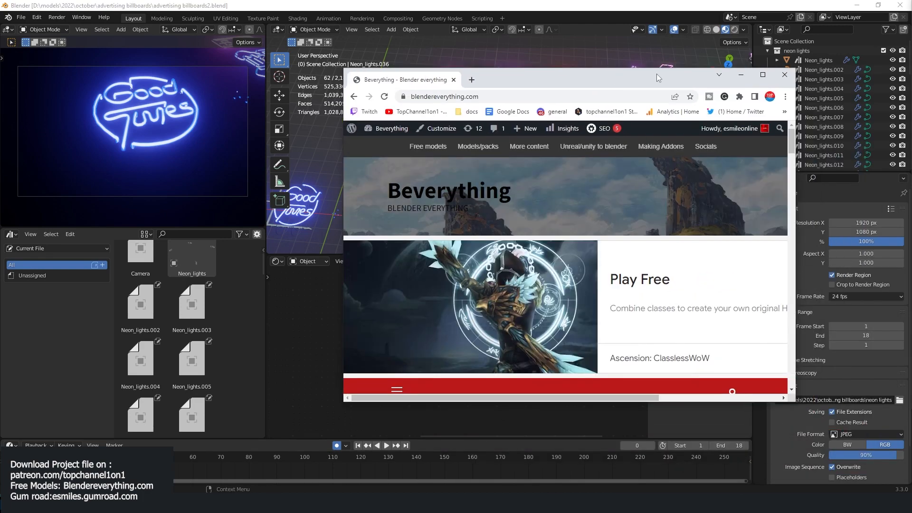
{"action": "double_click", "coordinate": [657, 73]}
{"action": "scroll", "coordinate": [117, 227], "scroll_direction": "down", "scroll_amount": 2}
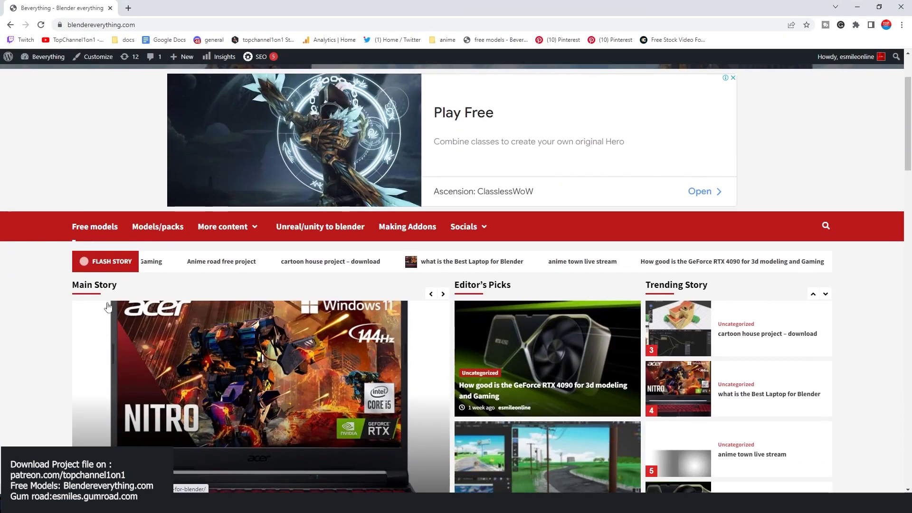
{"action": "left_click", "coordinate": [116, 227]}
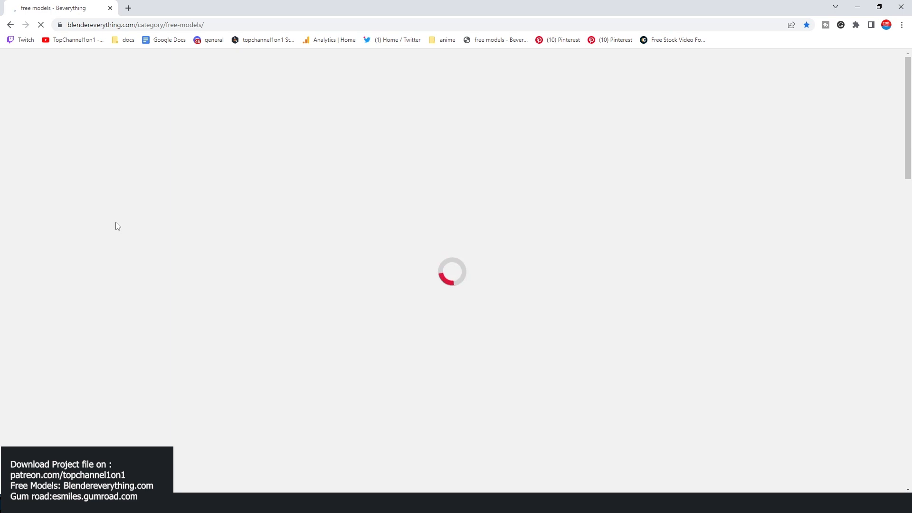
{"action": "scroll", "coordinate": [44, 312], "scroll_direction": "down", "scroll_amount": 5}
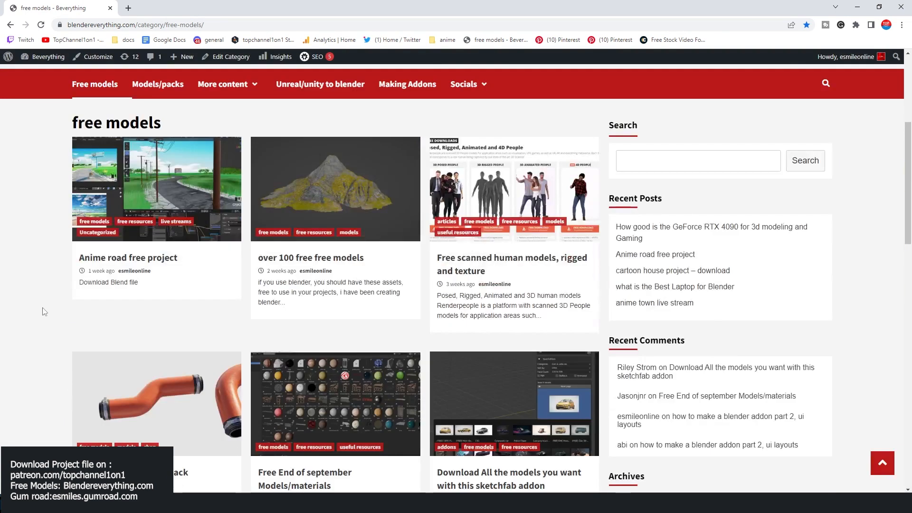
{"action": "scroll", "coordinate": [260, 332], "scroll_direction": "down", "scroll_amount": 4}
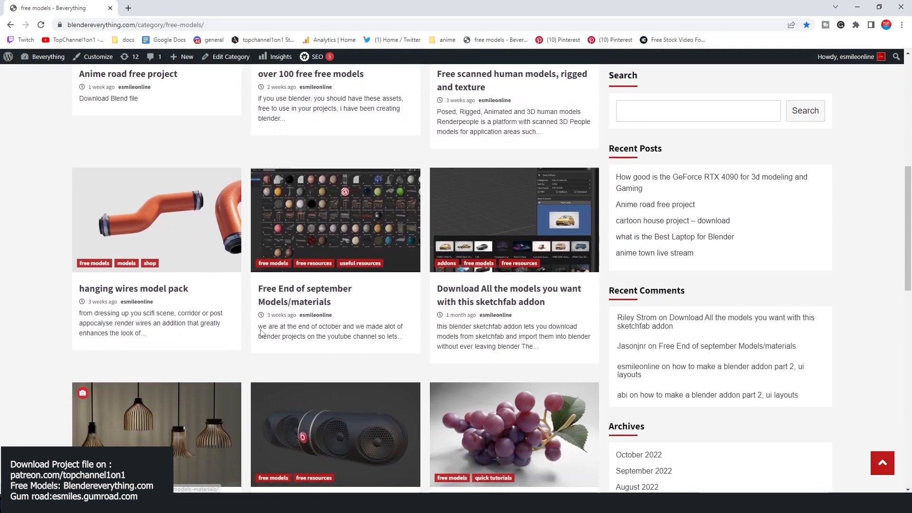
{"action": "scroll", "coordinate": [261, 333], "scroll_direction": "down", "scroll_amount": 4}
{"action": "scroll", "coordinate": [326, 359], "scroll_direction": "down", "scroll_amount": 3}
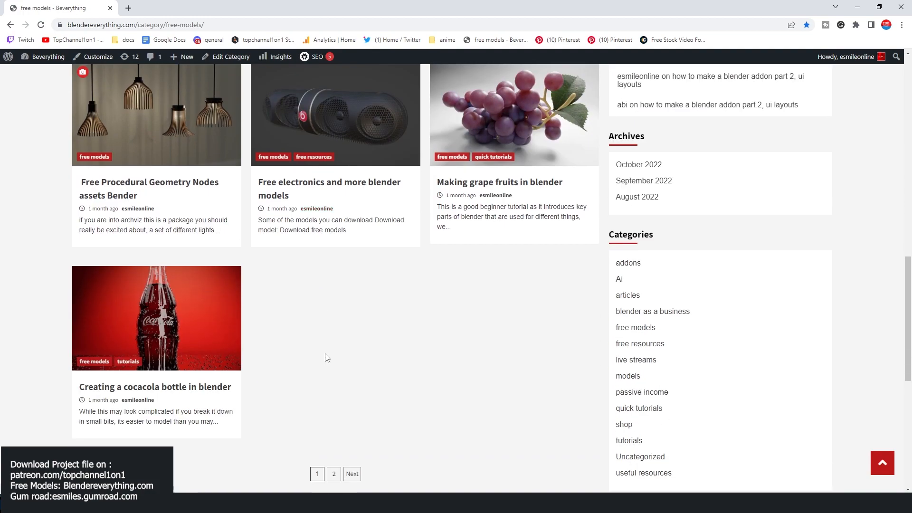
{"action": "scroll", "coordinate": [327, 358], "scroll_direction": "up", "scroll_amount": 15}
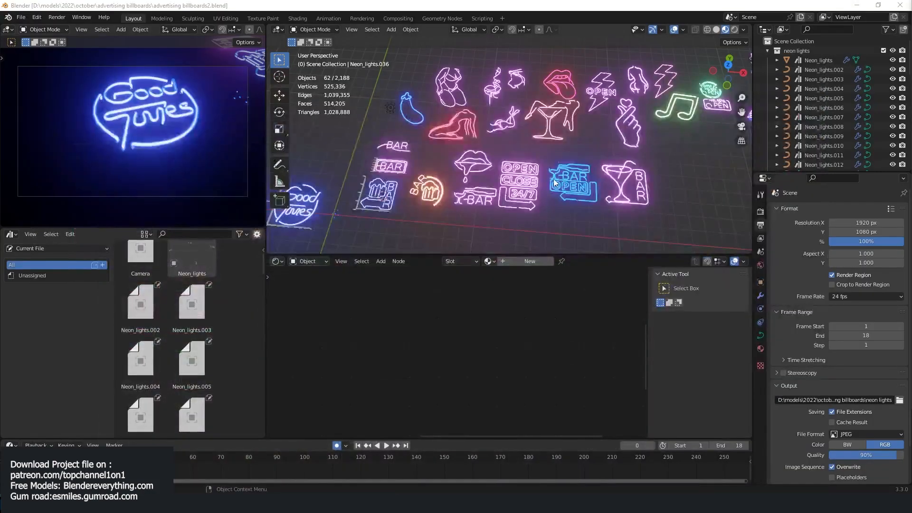
Step: Return to the neon lights file in Blender and examine the blue beer-mug BAR sign and its neighbours up close
{"action": "scroll", "coordinate": [557, 182], "scroll_direction": "up", "scroll_amount": 5}
{"action": "scroll", "coordinate": [557, 181], "scroll_direction": "down", "scroll_amount": 5}
{"action": "middle_click_drag", "start_coordinate": [490, 192], "coordinate": [622, 156], "text": "shift"}
{"action": "left_click", "coordinate": [520, 164]}
{"action": "scroll", "coordinate": [543, 173], "scroll_direction": "up", "scroll_amount": 7}
{"action": "left_click", "coordinate": [623, 156]}
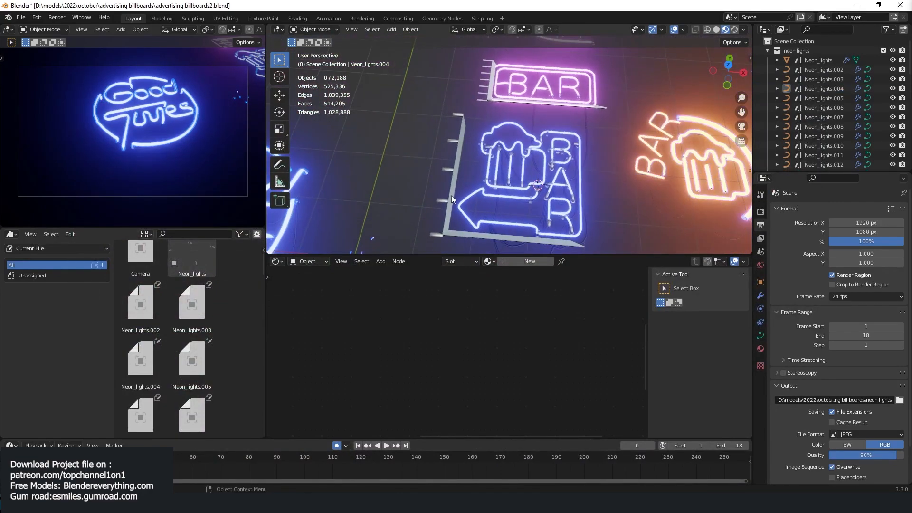
{"action": "middle_click_drag", "start_coordinate": [452, 195], "coordinate": [549, 164], "text": "shift"}
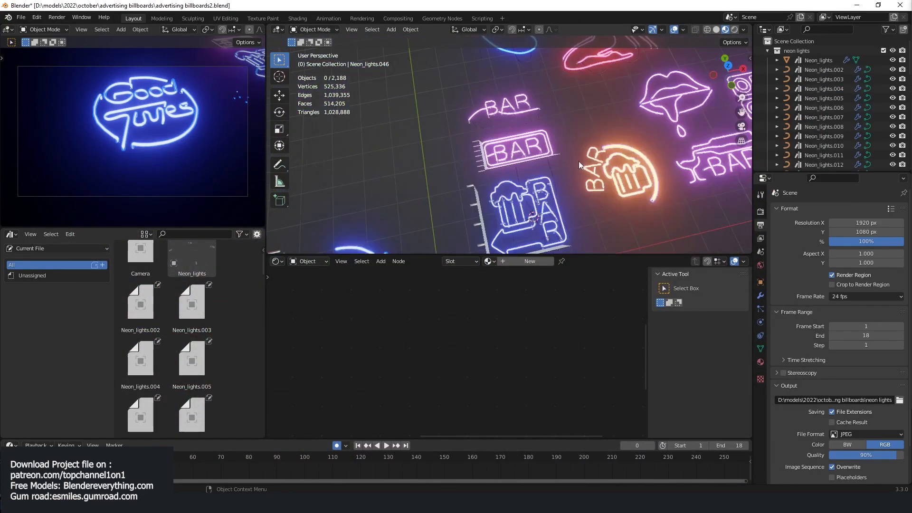
Step: Select the Good Times sign with its frame and isolate it for inspection
{"action": "scroll", "coordinate": [579, 165], "scroll_direction": "down", "scroll_amount": 3}
{"action": "mouse_move", "coordinate": [579, 166]}
{"action": "middle_mouse_down"}
{"action": "mouse_move", "coordinate": [561, 151]}
{"action": "mouse_move", "coordinate": [568, 156]}
{"action": "middle_mouse_up"}
{"action": "scroll", "coordinate": [568, 156], "scroll_direction": "up", "scroll_amount": 3}
{"action": "left_click_drag", "start_coordinate": [425, 177], "coordinate": [347, 195]}
{"action": "middle_click_drag", "start_coordinate": [347, 189], "coordinate": [494, 167], "text": "shift"}
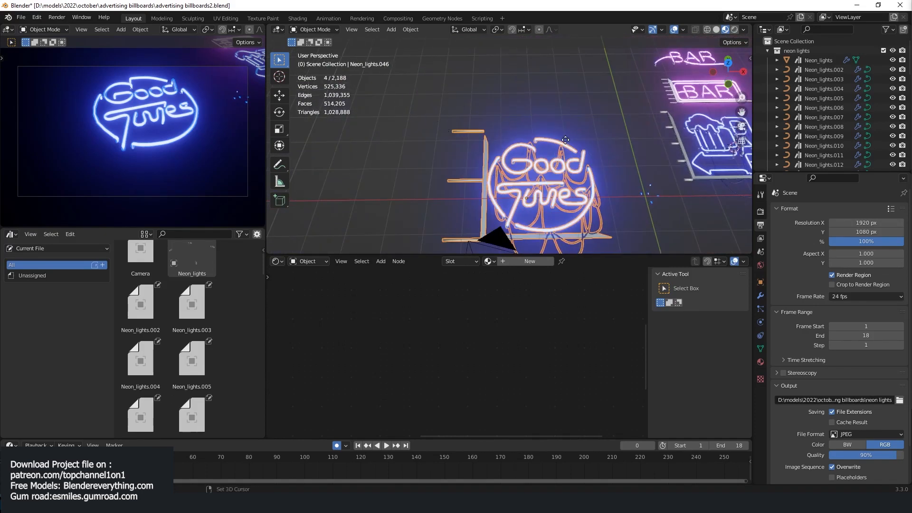
{"action": "key", "text": "KP_Divide"}
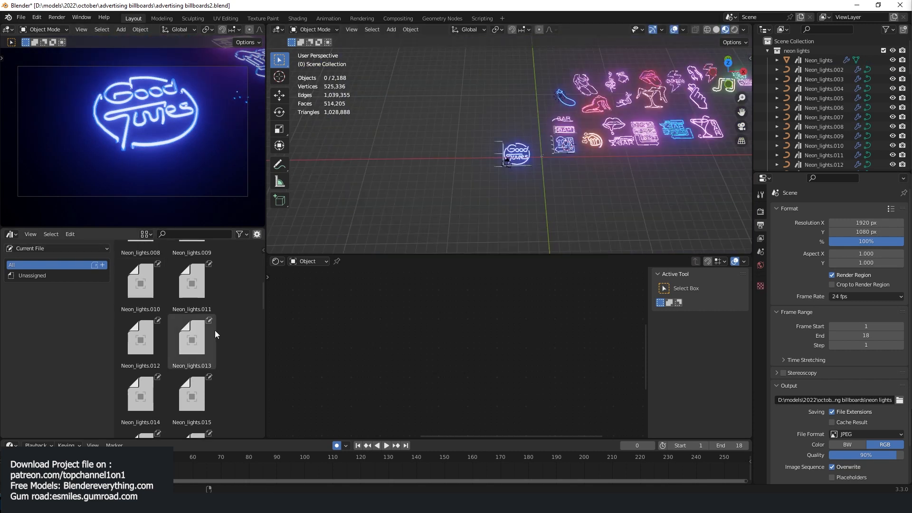
Step: Place the Neon_lights.002 asset from the current file's assets above the Good Times sign and delete the placed copy
{"action": "scroll", "coordinate": [214, 330], "scroll_direction": "up", "scroll_amount": 6}
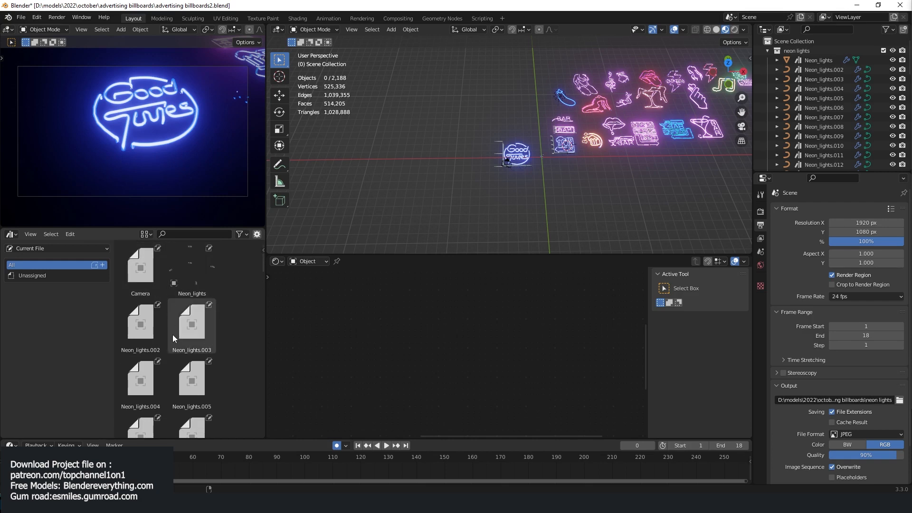
{"action": "scroll", "coordinate": [509, 179], "scroll_direction": "up", "scroll_amount": 6}
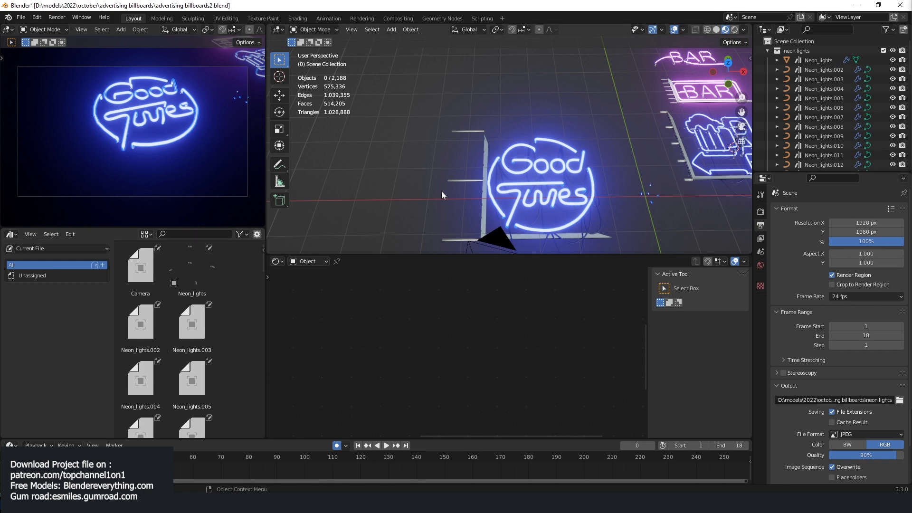
{"action": "left_click_drag", "start_coordinate": [155, 325], "coordinate": [446, 112]}
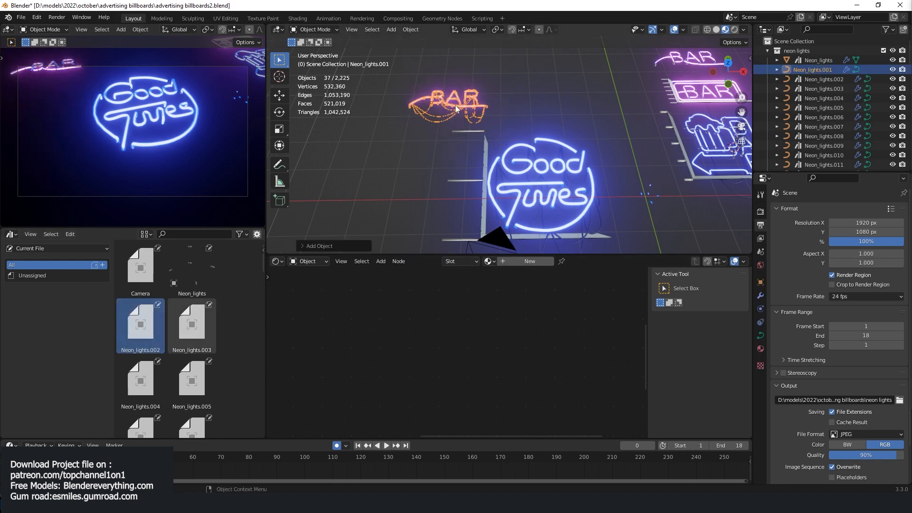
{"action": "left_click", "coordinate": [390, 145]}
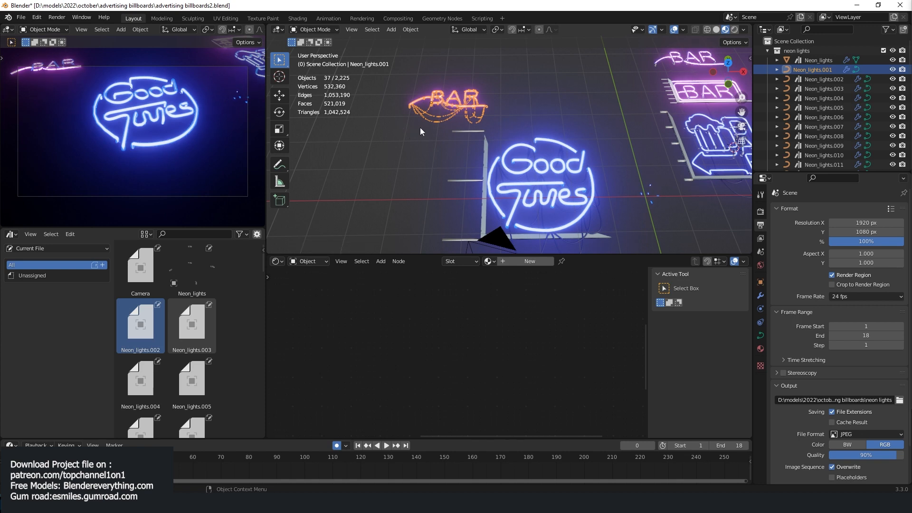
{"action": "key", "text": "Delete"}
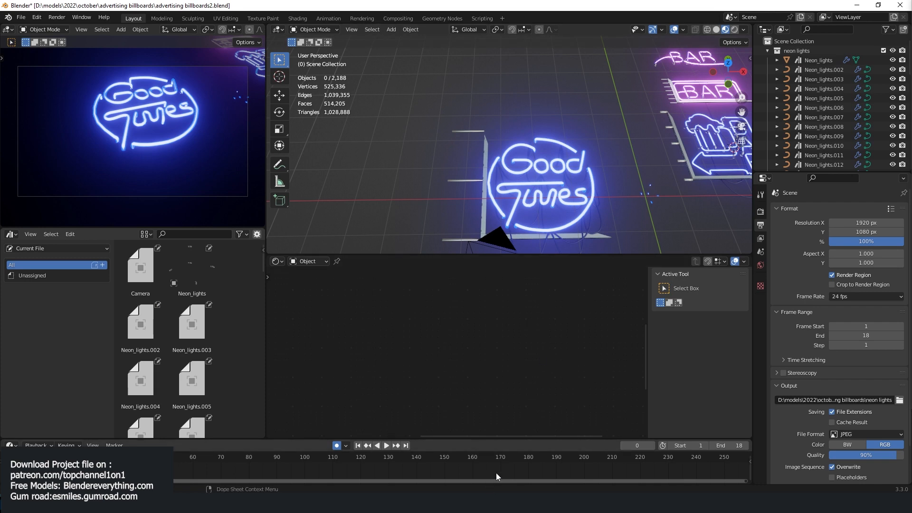
Step: Switch the main viewport of the neon lights file to solid shading and bring the whole sign layout into view
{"action": "left_click", "coordinate": [488, 503]}
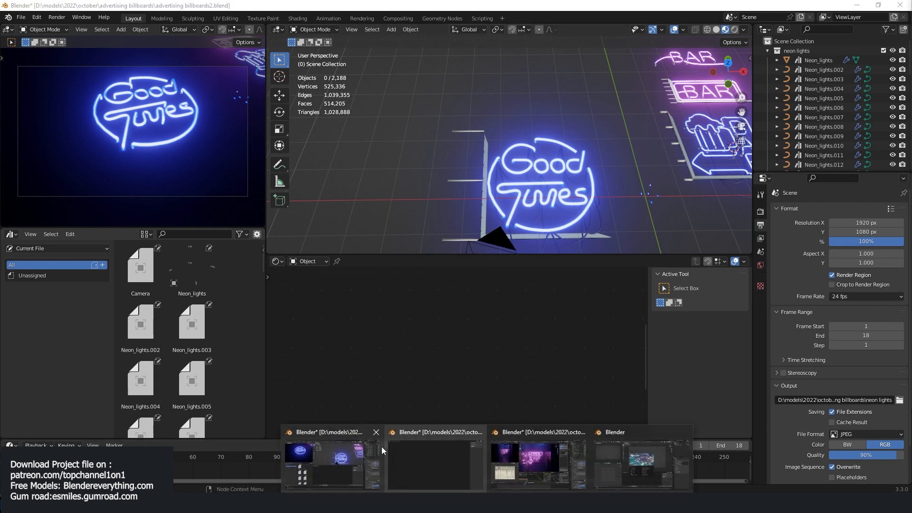
{"action": "left_click", "coordinate": [457, 470]}
{"action": "scroll", "coordinate": [546, 228], "scroll_direction": "down", "scroll_amount": 6}
{"action": "middle_click_drag", "start_coordinate": [603, 130], "coordinate": [420, 111], "text": "shift"}
{"action": "scroll", "coordinate": [380, 195], "scroll_direction": "down", "scroll_amount": 3}
{"action": "key", "text": "z"}
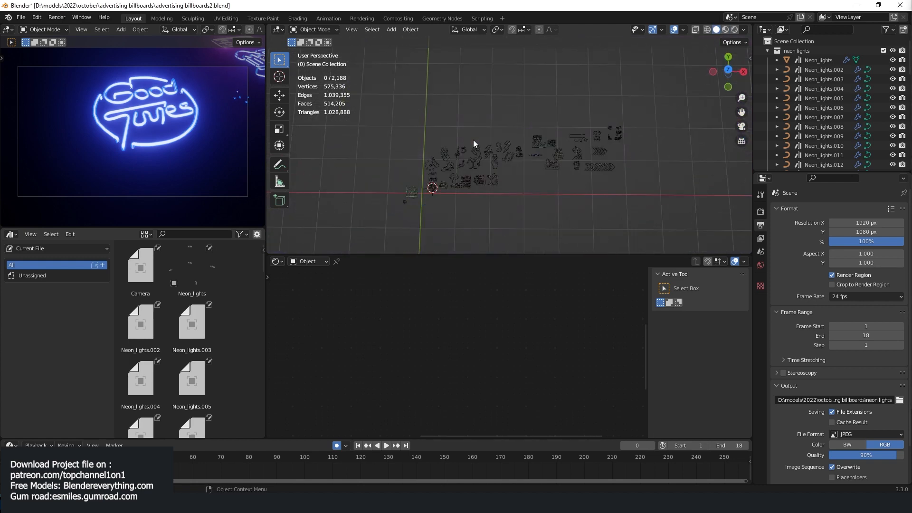
{"action": "mouse_move", "coordinate": [473, 140]}
{"action": "middle_mouse_down"}
{"action": "mouse_move", "coordinate": [469, 132]}
{"action": "mouse_move", "coordinate": [469, 147]}
{"action": "middle_mouse_up"}
{"action": "scroll", "coordinate": [469, 147], "scroll_direction": "up", "scroll_amount": 2}
{"action": "key", "text": "z"}
{"action": "scroll", "coordinate": [555, 140], "scroll_direction": "up", "scroll_amount": 3}
{"action": "middle_click_drag", "start_coordinate": [555, 140], "coordinate": [561, 99], "text": "shift"}
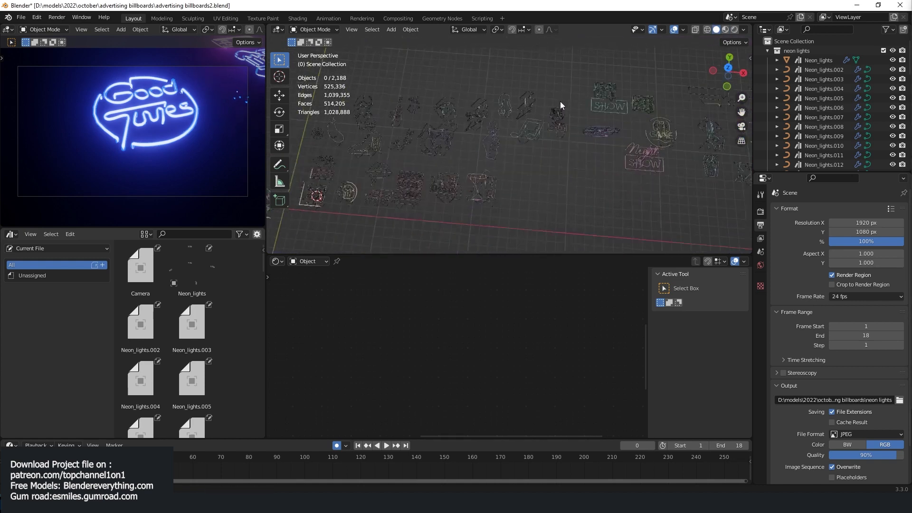
Step: Box-select the neon signs across the layout, extending the selection to the BAR and Good Times signs
{"action": "scroll", "coordinate": [562, 98], "scroll_direction": "down", "scroll_amount": 3}
{"action": "left_click_drag", "start_coordinate": [448, 84], "coordinate": [674, 185]}
{"action": "scroll", "coordinate": [494, 189], "scroll_direction": "up", "scroll_amount": 1}
{"action": "middle_click_drag", "start_coordinate": [494, 189], "coordinate": [551, 179], "text": "shift"}
{"action": "scroll", "coordinate": [552, 180], "scroll_direction": "up", "scroll_amount": 1}
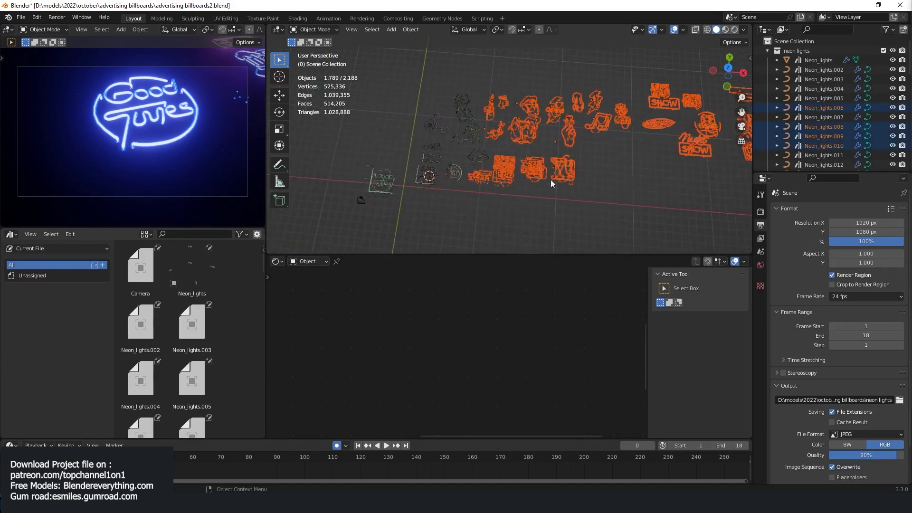
{"action": "left_click_drag", "start_coordinate": [527, 135], "coordinate": [380, 189], "text": "shift"}
Step: Show the asset library's Add Assets mode, make the blue BAR OPEN sign the active object, and clear the selection
{"action": "key", "text": "n"}
{"action": "left_click", "coordinate": [705, 76]}
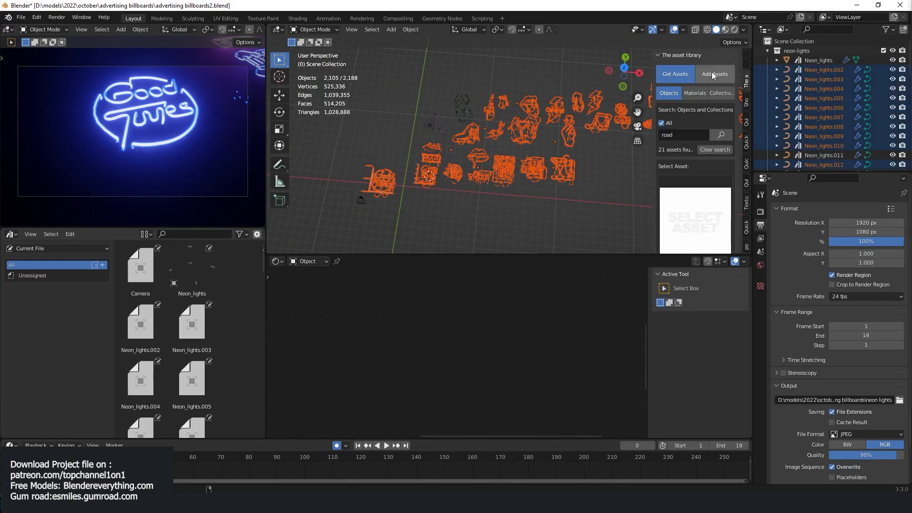
{"action": "left_click", "coordinate": [530, 172], "text": "shift"}
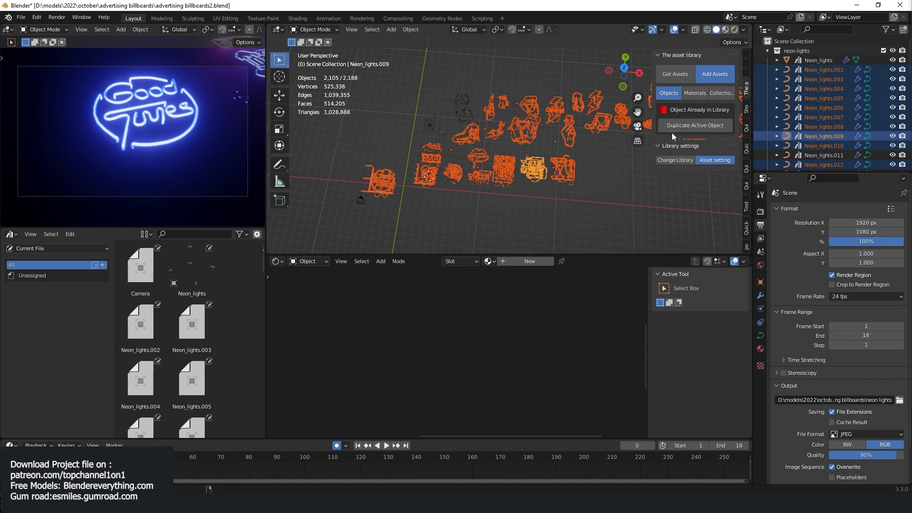
{"action": "left_click", "coordinate": [610, 166]}
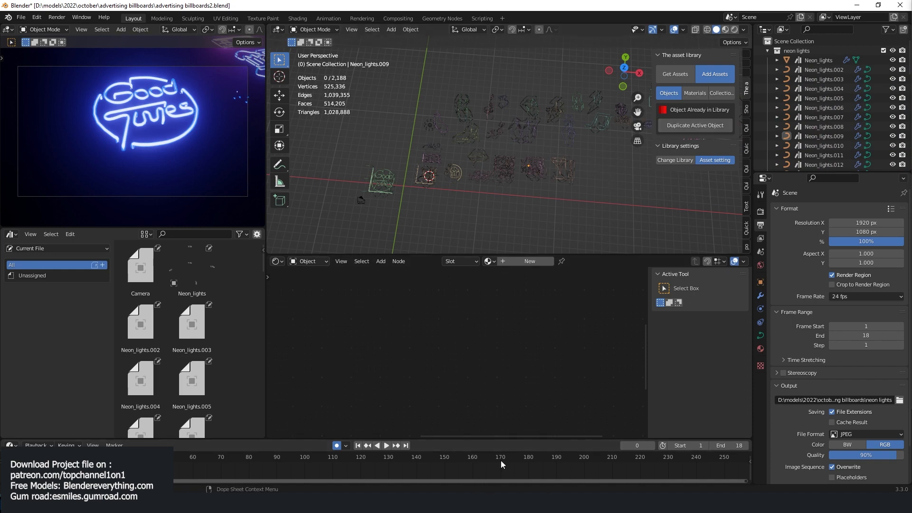
Step: Switch to the empty Blender session, dismiss the splash screen, and show the 3D viewport's sidebar
{"action": "left_click", "coordinate": [487, 502]}
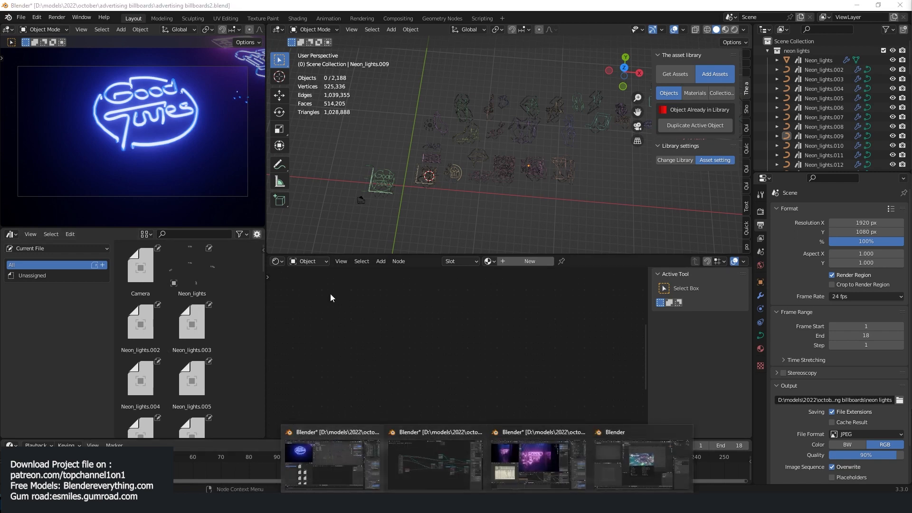
{"action": "left_click", "coordinate": [331, 294]}
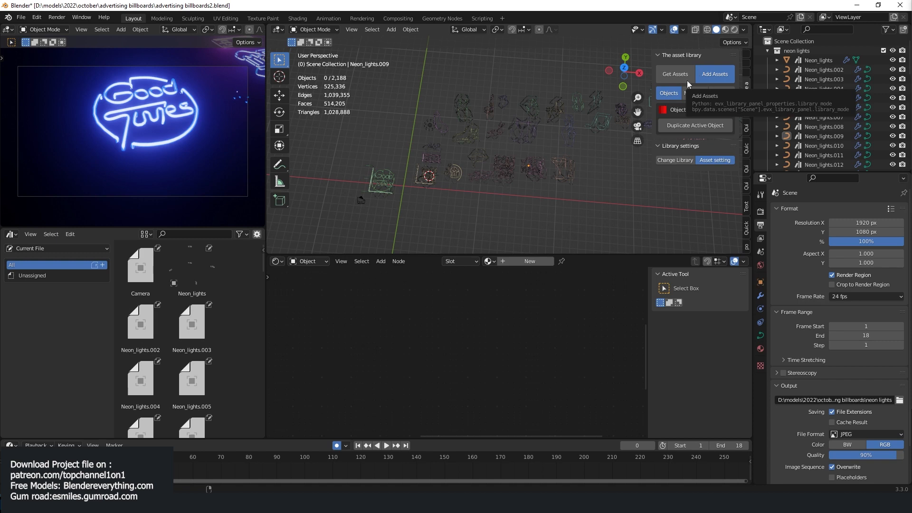
{"action": "mouse_move", "coordinate": [474, 479]}
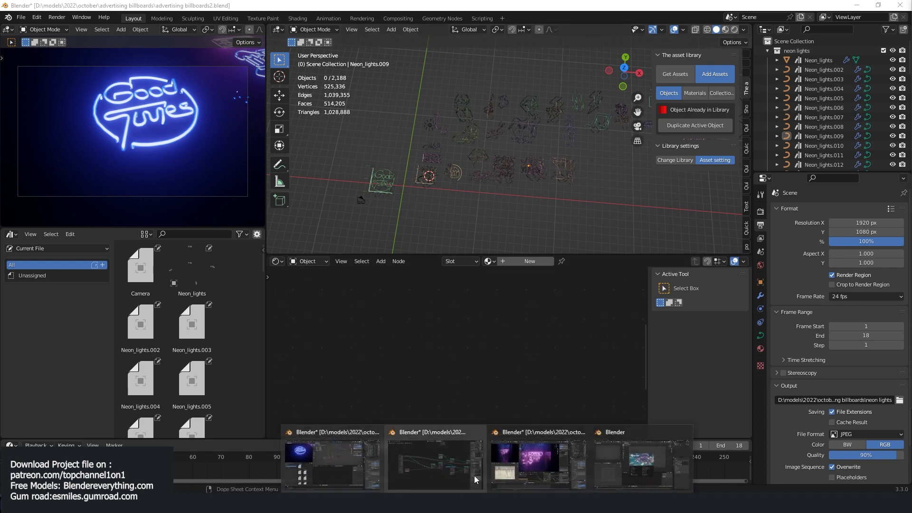
{"action": "left_click", "coordinate": [613, 456]}
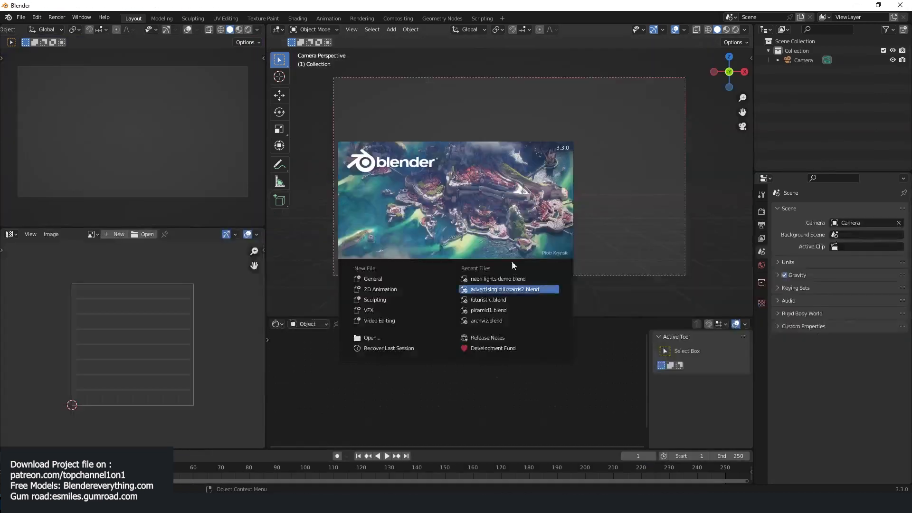
{"action": "left_click", "coordinate": [642, 161]}
{"action": "middle_click_drag", "start_coordinate": [643, 161], "coordinate": [644, 173]}
{"action": "key", "text": "n"}
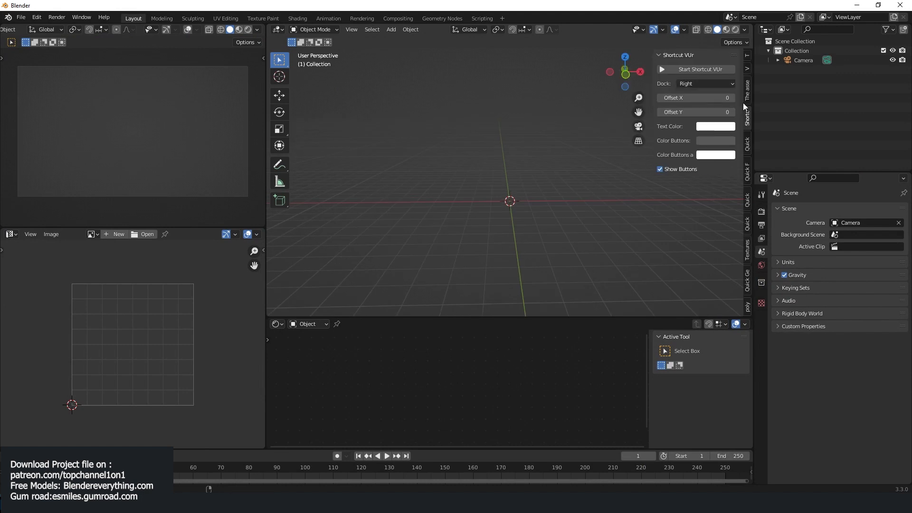
Step: Search the asset library's objects for "neon" and add the vertical OPEN sign with the arrow to the scene
{"action": "left_click", "coordinate": [747, 90]}
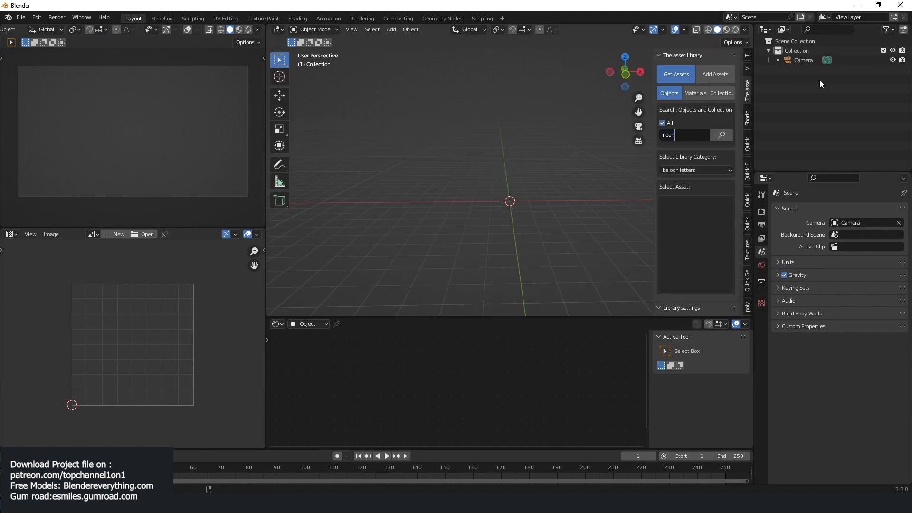
{"action": "key", "text": "Return"}
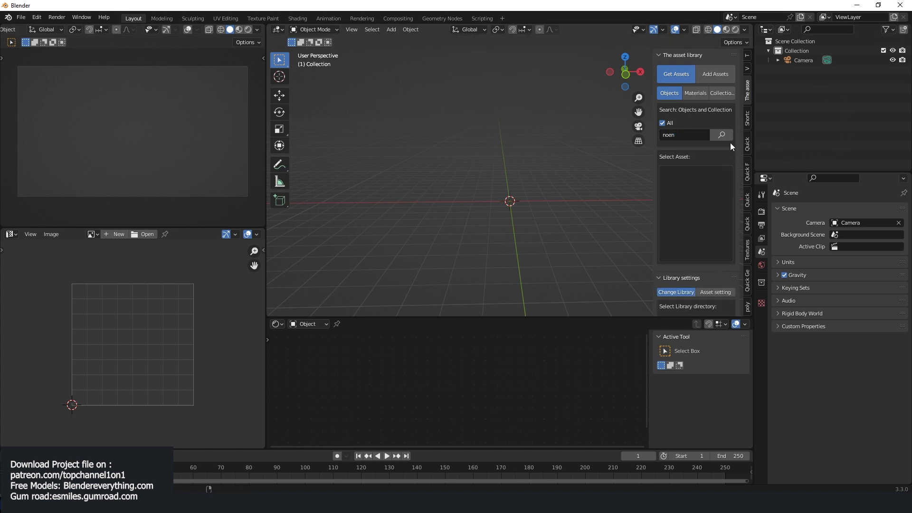
{"action": "type", "text": "n"}
{"action": "key", "text": "Return"}
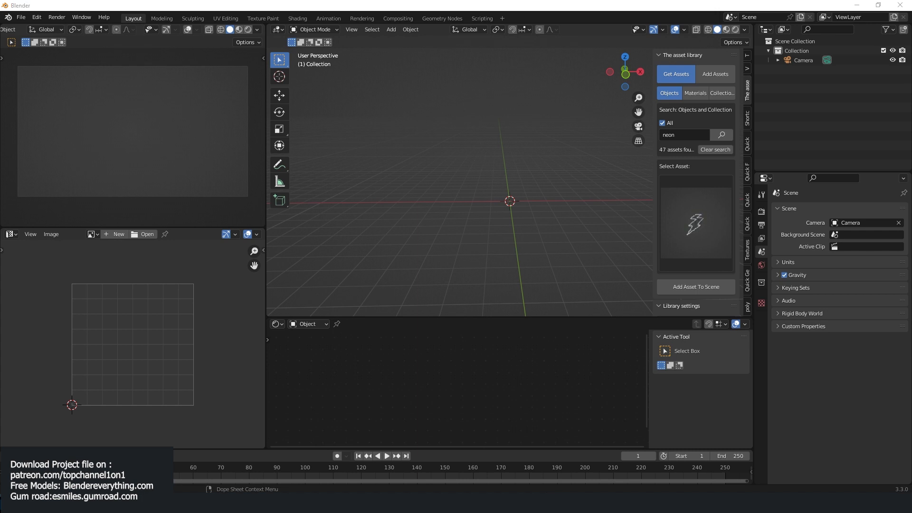
{"action": "left_click", "coordinate": [702, 234]}
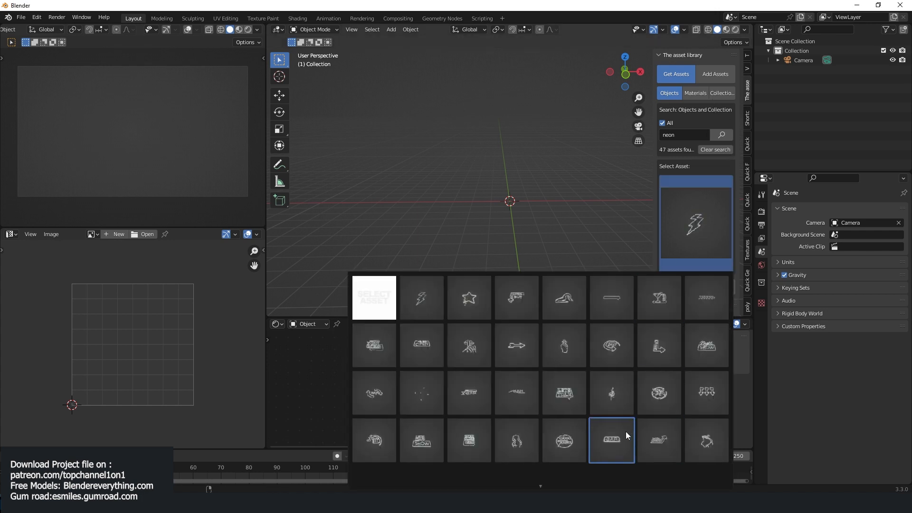
{"action": "left_click", "coordinate": [659, 345]}
{"action": "left_click", "coordinate": [711, 288]}
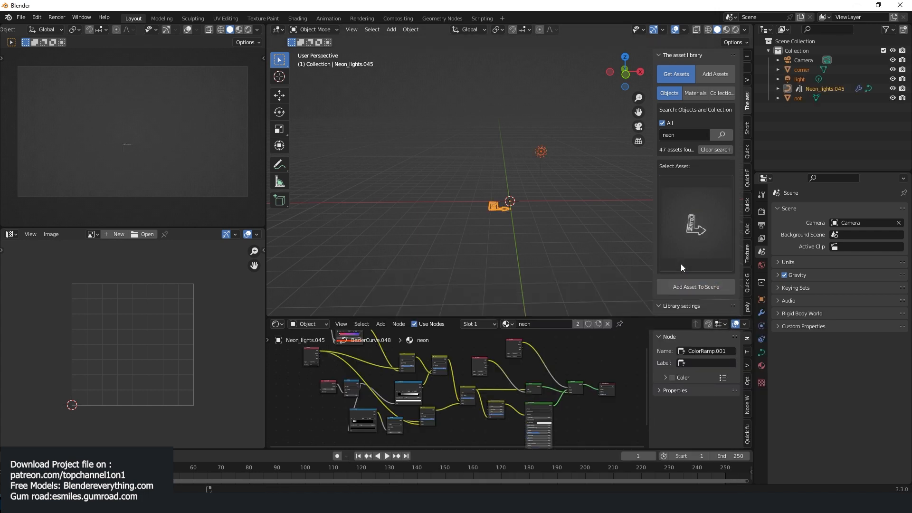
Step: Examine the imported light and the OPEN arrow sign up close, selecting each in turn
{"action": "left_click", "coordinate": [546, 148]}
{"action": "scroll", "coordinate": [549, 158], "scroll_direction": "up", "scroll_amount": 3}
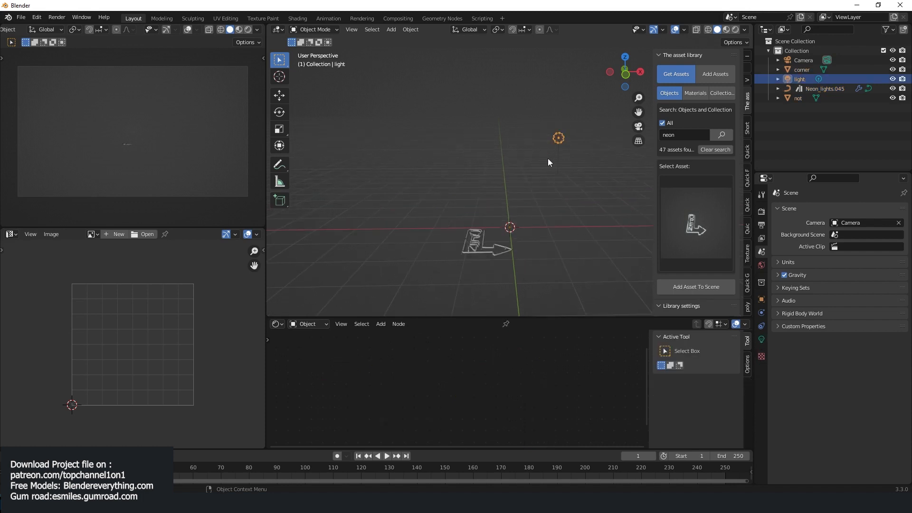
{"action": "middle_click_drag", "start_coordinate": [548, 159], "coordinate": [549, 166], "text": "shift"}
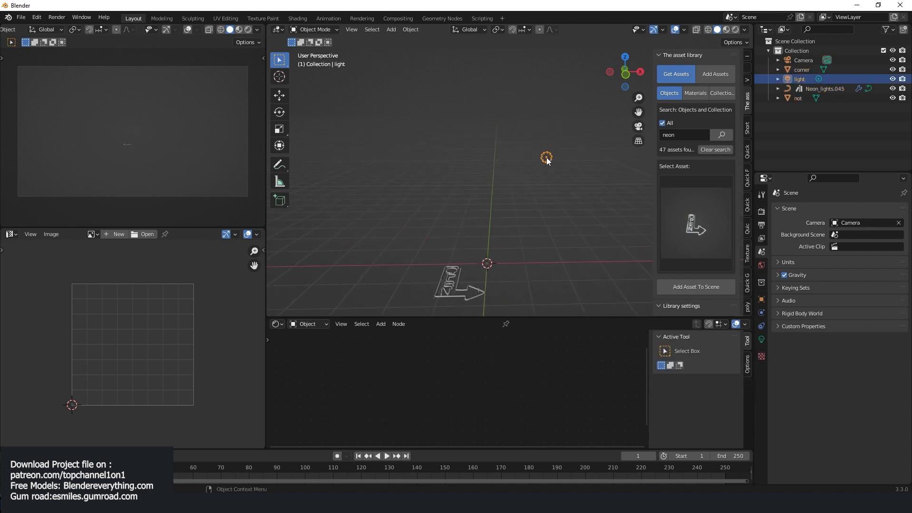
{"action": "middle_click_drag", "start_coordinate": [474, 263], "coordinate": [579, 116]}
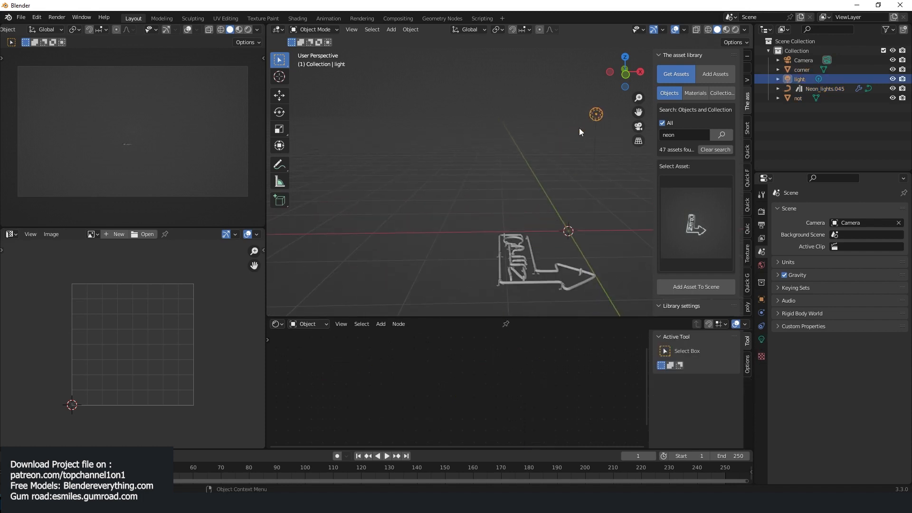
{"action": "left_click", "coordinate": [515, 271]}
{"action": "middle_click_drag", "start_coordinate": [514, 271], "coordinate": [504, 211]}
{"action": "scroll", "coordinate": [503, 212], "scroll_direction": "up", "scroll_amount": 3}
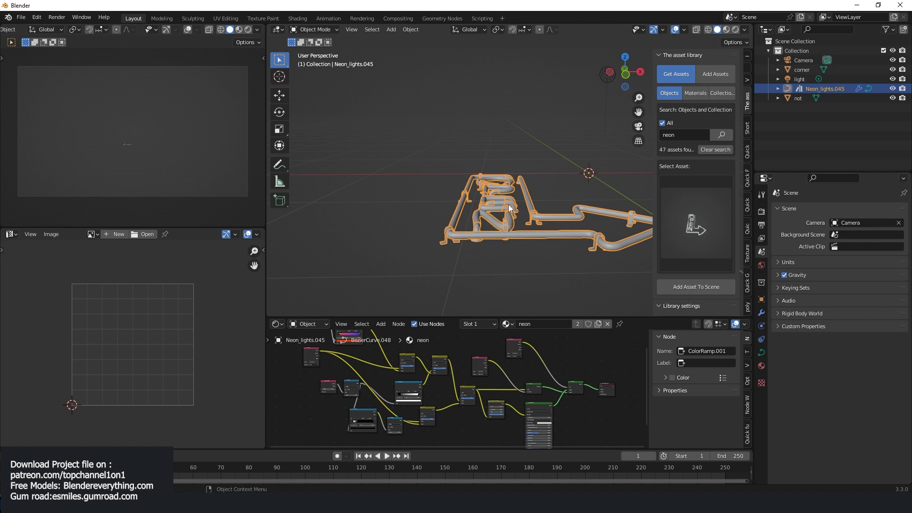
Step: Add a mesh plane beneath the OPEN sign and scale it up to extend past the sign
{"action": "key", "text": "shift+a"}
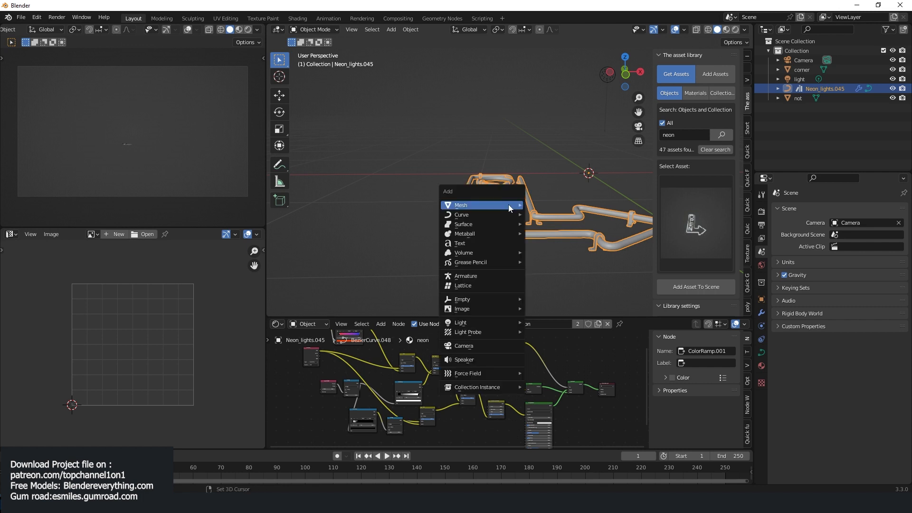
{"action": "left_click", "coordinate": [538, 204]}
{"action": "key", "text": "s"}
{"action": "left_click", "coordinate": [477, 255]}
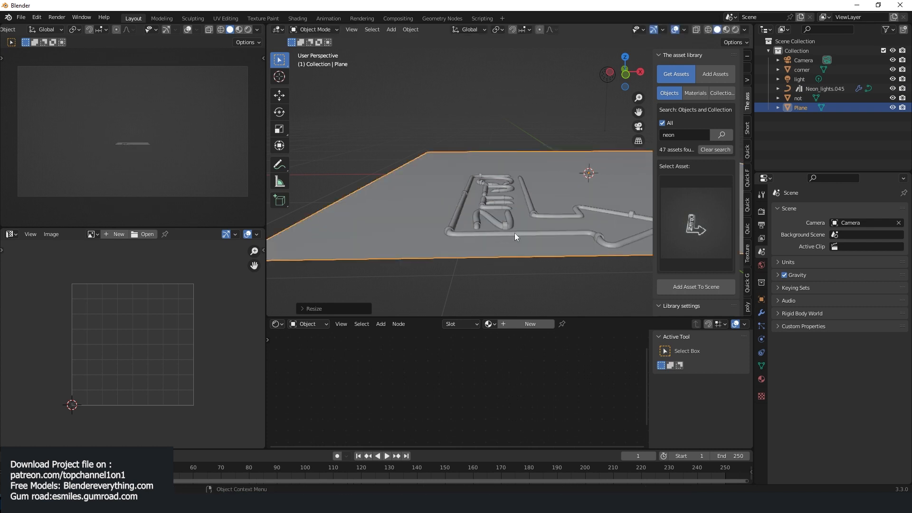
Step: Raise the OPEN arrow sign above the plane
{"action": "left_click", "coordinate": [515, 233]}
{"action": "key", "text": "g"}
{"action": "left_click", "coordinate": [558, 153]}
Step: Search the library's objects for "wall" and add the green-and-white checkered three-sided wall to the scene
{"action": "left_click", "coordinate": [699, 94]}
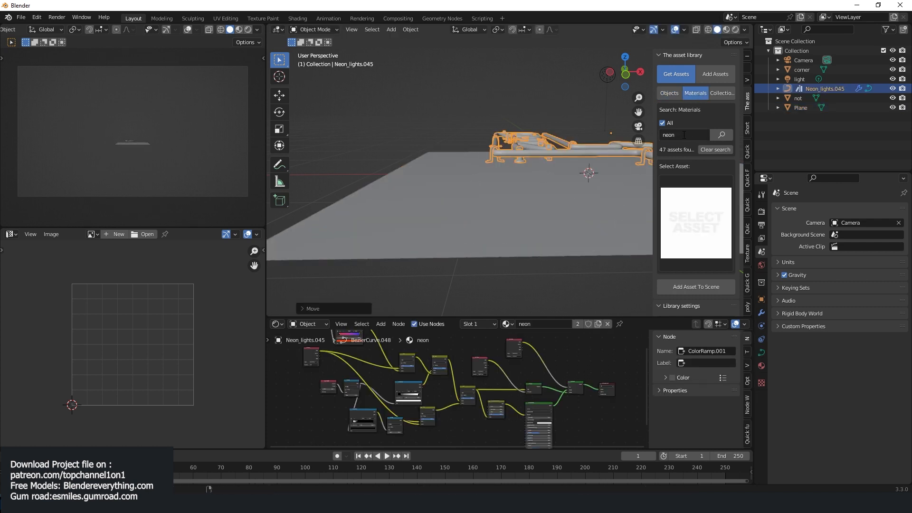
{"action": "left_click", "coordinate": [683, 135]}
{"action": "left_click", "coordinate": [669, 94]}
{"action": "left_click", "coordinate": [678, 134]}
{"action": "type", "text": "wall"}
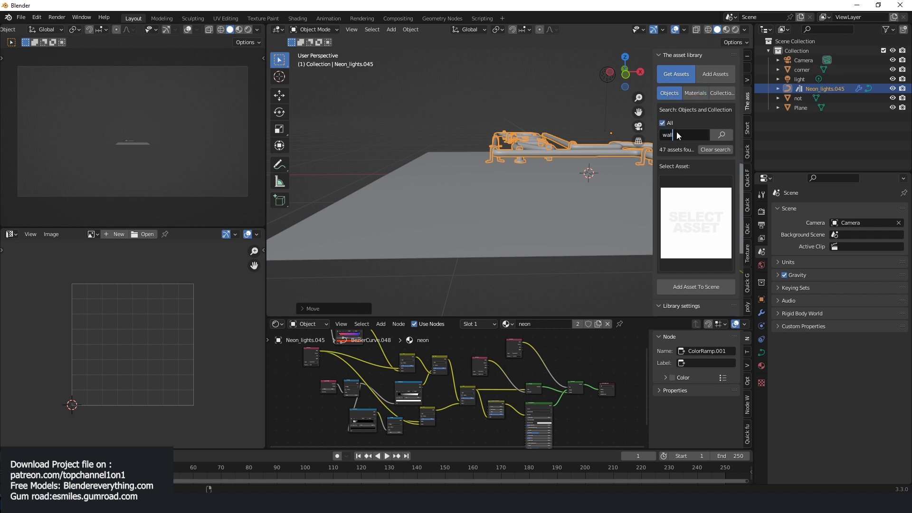
{"action": "key", "text": "Return"}
{"action": "left_click", "coordinate": [674, 206]}
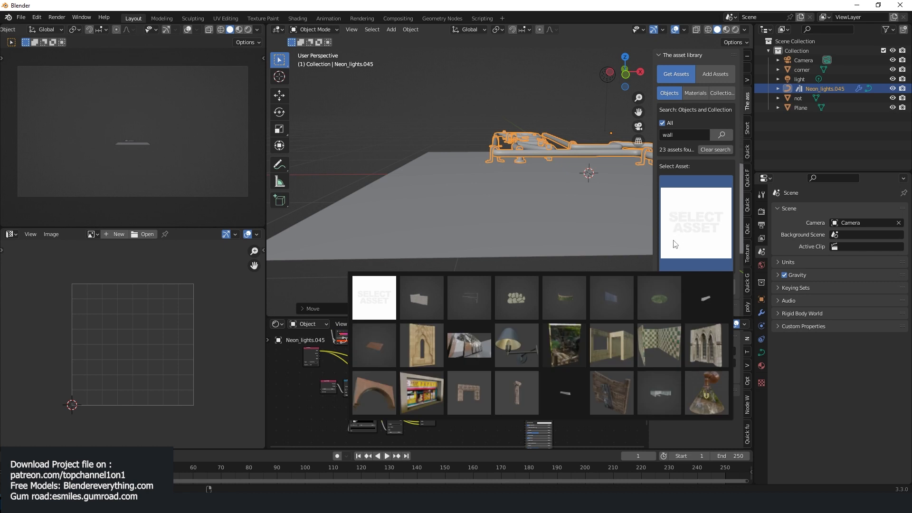
{"action": "left_click", "coordinate": [656, 328]}
{"action": "scroll", "coordinate": [697, 232], "scroll_direction": "down", "scroll_amount": 1}
{"action": "left_click", "coordinate": [699, 267]}
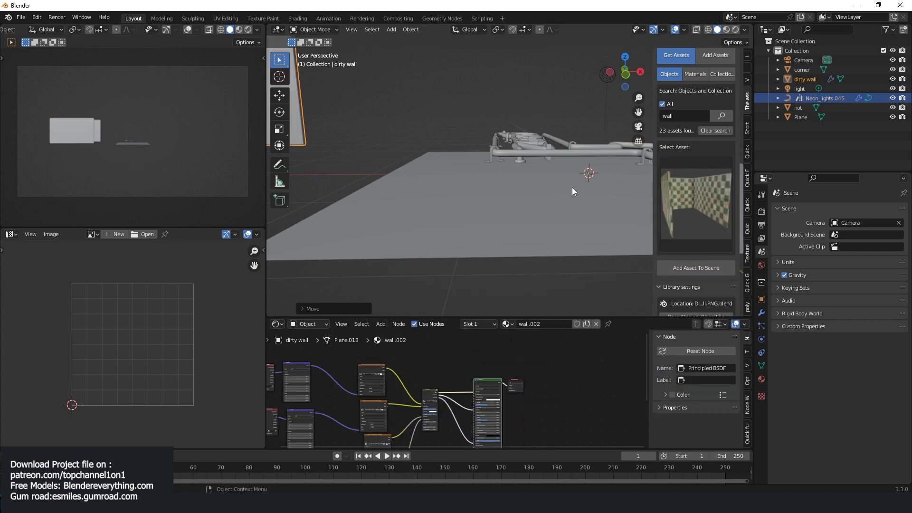
Step: Move the checkered wall around the OPEN sign in top view and enlarge the ground plane well beyond the walls
{"action": "scroll", "coordinate": [572, 187], "scroll_direction": "down", "scroll_amount": 3}
{"action": "scroll", "coordinate": [540, 169], "scroll_direction": "down", "scroll_amount": 2}
{"action": "right_click", "coordinate": [475, 160]}
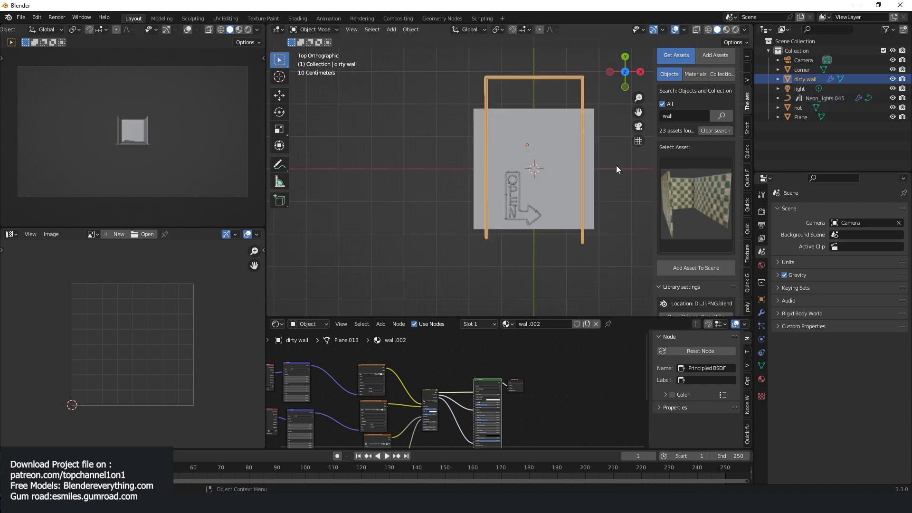
{"action": "left_click", "coordinate": [573, 169]}
{"action": "key", "text": "s"}
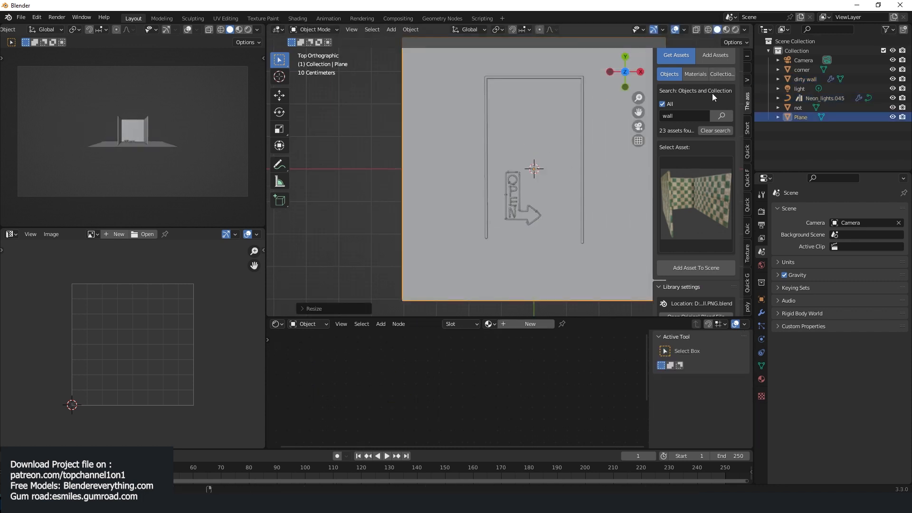
Step: Switch the asset library to materials and show the main viewport in material preview shading
{"action": "left_click", "coordinate": [696, 74]}
{"action": "mouse_move", "coordinate": [611, 75]}
{"action": "left_mouse_down"}
{"action": "mouse_move", "coordinate": [606, 98]}
{"action": "mouse_move", "coordinate": [620, 60]}
{"action": "left_mouse_up"}
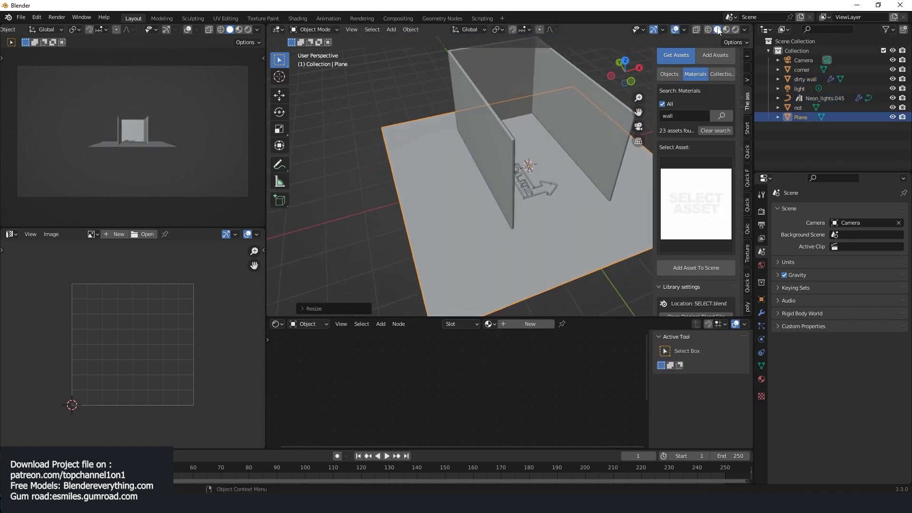
{"action": "middle_click_drag", "start_coordinate": [559, 123], "coordinate": [534, 90]}
{"action": "key", "text": "z"}
{"action": "left_click", "coordinate": [541, 170]}
{"action": "scroll", "coordinate": [540, 170], "scroll_direction": "up", "scroll_amount": 2}
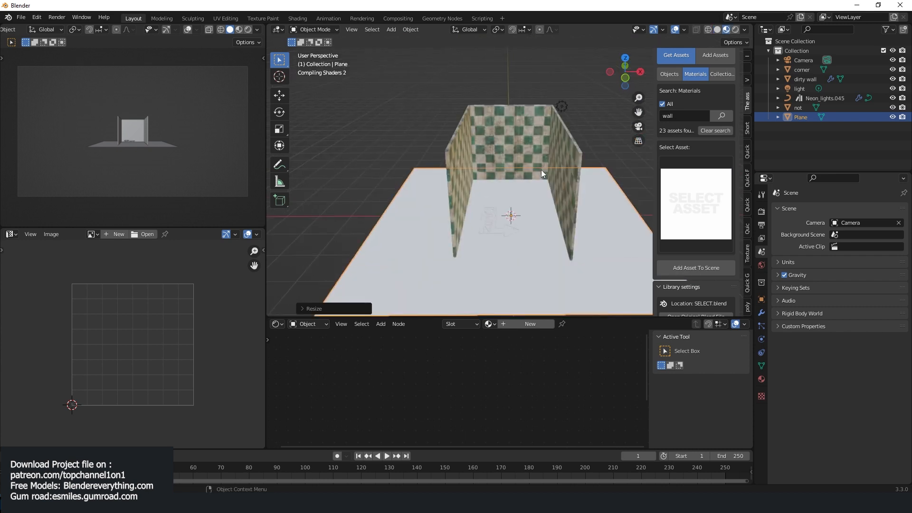
{"action": "middle_click_drag", "start_coordinate": [541, 170], "coordinate": [552, 156]}
{"action": "scroll", "coordinate": [552, 155], "scroll_direction": "up", "scroll_amount": 1}
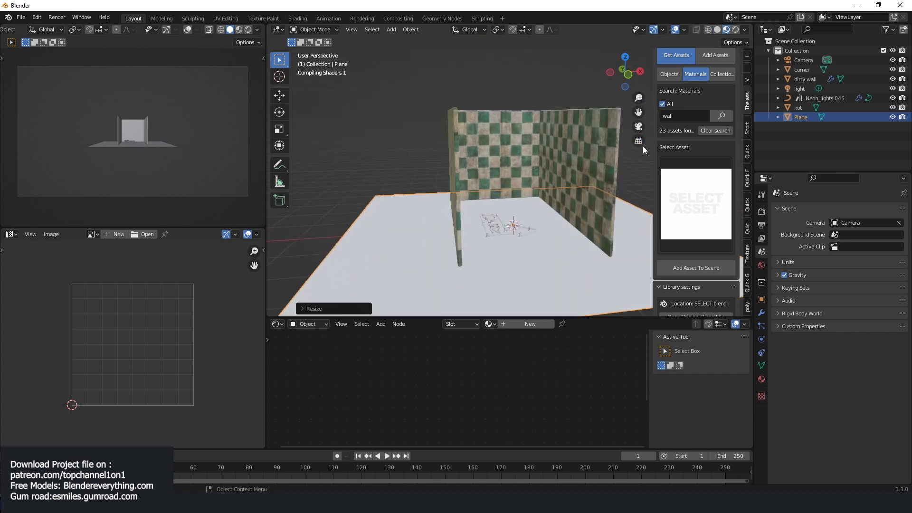
Step: Search the library's materials for "brick" and apply the grey-brown worn brick material to the ground plane
{"action": "left_click", "coordinate": [688, 188]}
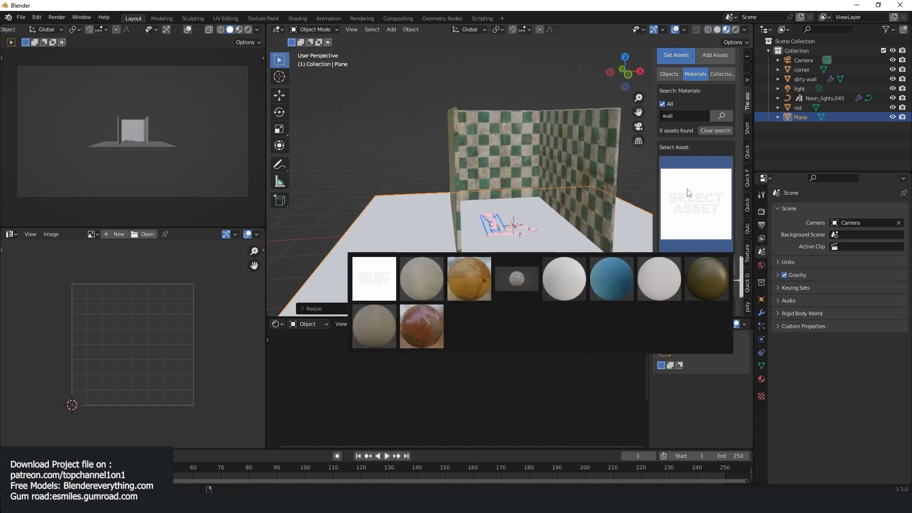
{"action": "left_click", "coordinate": [689, 114]}
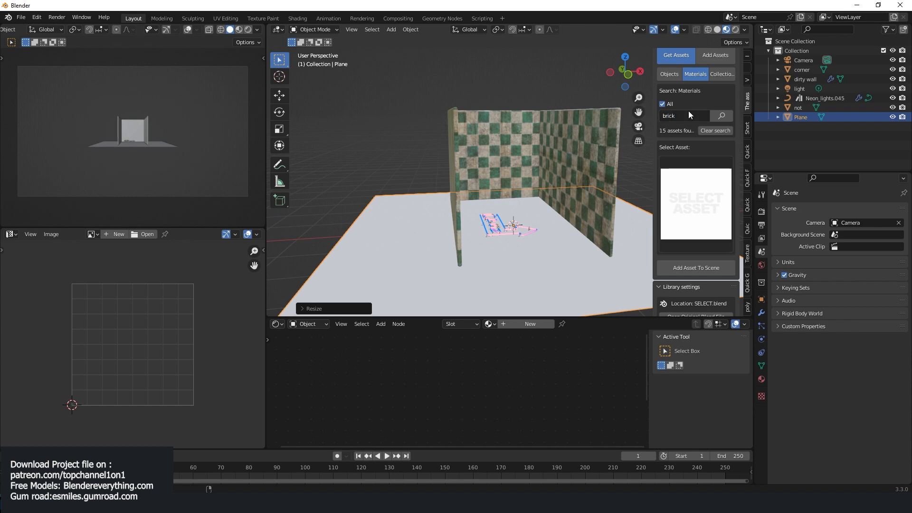
{"action": "left_click", "coordinate": [689, 188]}
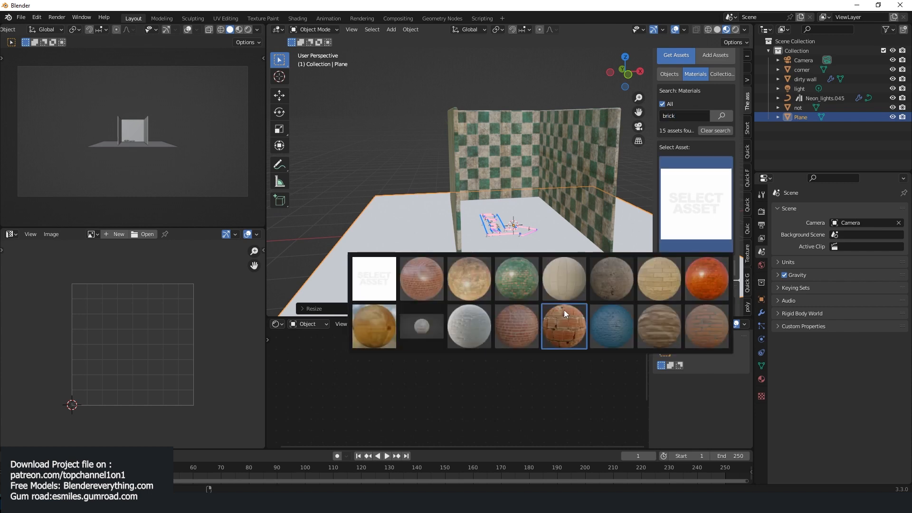
{"action": "left_click", "coordinate": [620, 285]}
{"action": "left_click", "coordinate": [691, 284]}
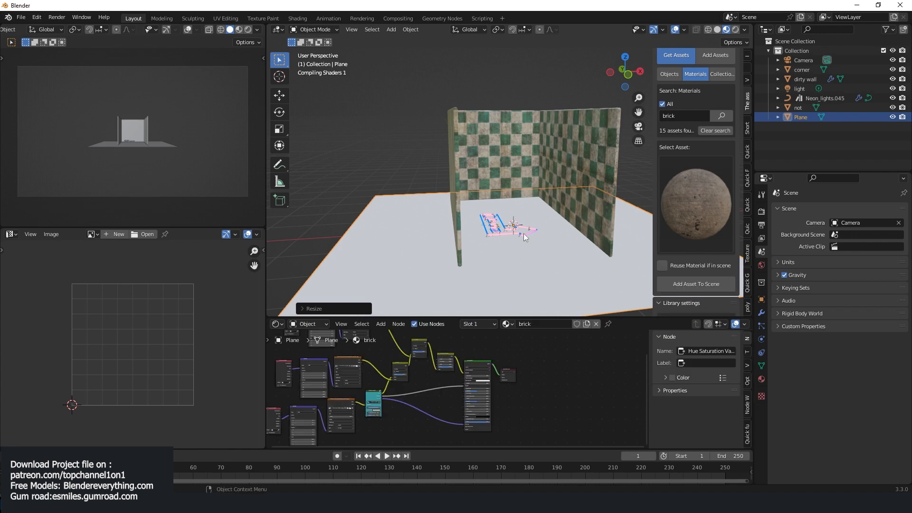
Step: Scale the brick ground plane down to roughly the footprint of the checkered walls
{"action": "scroll", "coordinate": [523, 233], "scroll_direction": "up", "scroll_amount": 3}
{"action": "scroll", "coordinate": [509, 176], "scroll_direction": "up", "scroll_amount": 2}
{"action": "middle_click_drag", "start_coordinate": [524, 232], "coordinate": [479, 209], "text": "shift"}
{"action": "scroll", "coordinate": [477, 184], "scroll_direction": "up", "scroll_amount": 1}
{"action": "key", "text": "s"}
{"action": "left_click", "coordinate": [519, 198]}
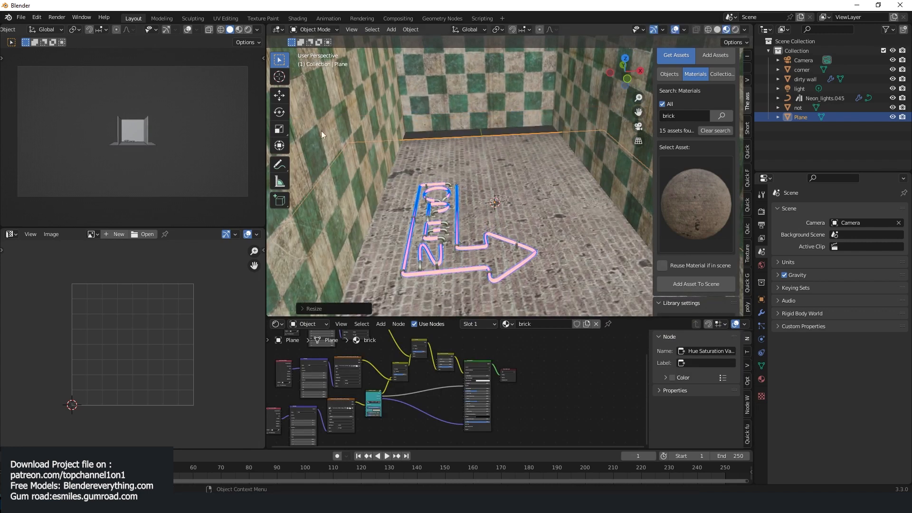
Step: Show the secondary viewport in rendered shading and scale the brick ground plane up past the walls
{"action": "left_click", "coordinate": [248, 30]}
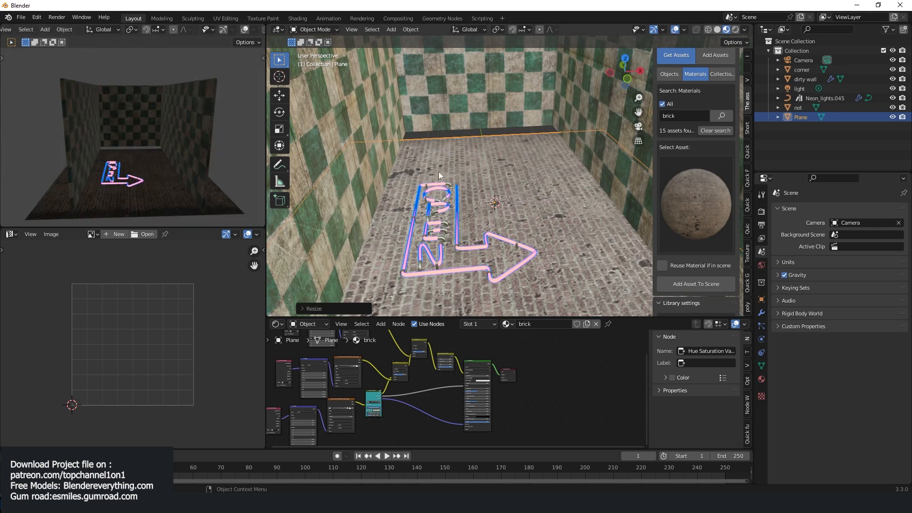
{"action": "scroll", "coordinate": [438, 172], "scroll_direction": "down", "scroll_amount": 3}
{"action": "key", "text": "s"}
{"action": "left_click", "coordinate": [714, 225]}
Step: Set the world background strength to 0 and frame the glowing sign in the rendered viewport
{"action": "left_click", "coordinate": [761, 265]}
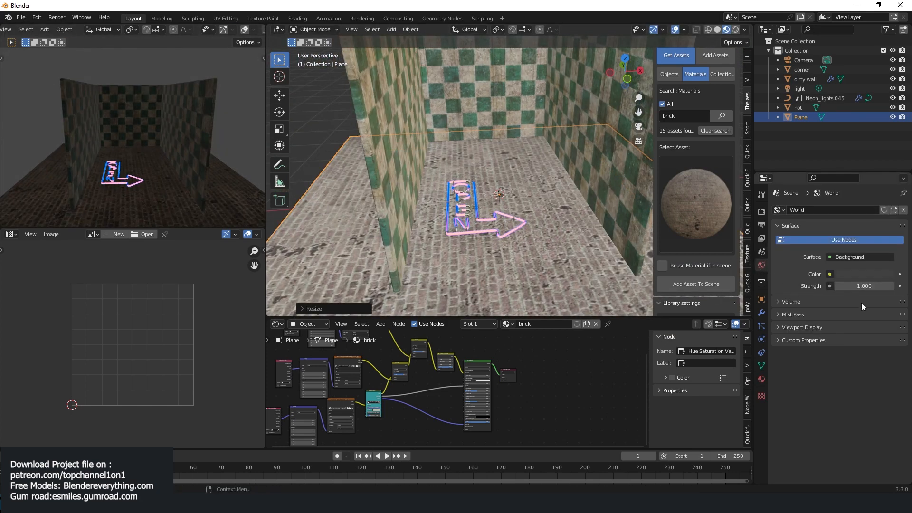
{"action": "left_click_drag", "start_coordinate": [864, 286], "coordinate": [798, 286]}
{"action": "scroll", "coordinate": [127, 136], "scroll_direction": "up", "scroll_amount": 4}
{"action": "middle_click_drag", "start_coordinate": [126, 136], "coordinate": [185, 104], "text": "shift"}
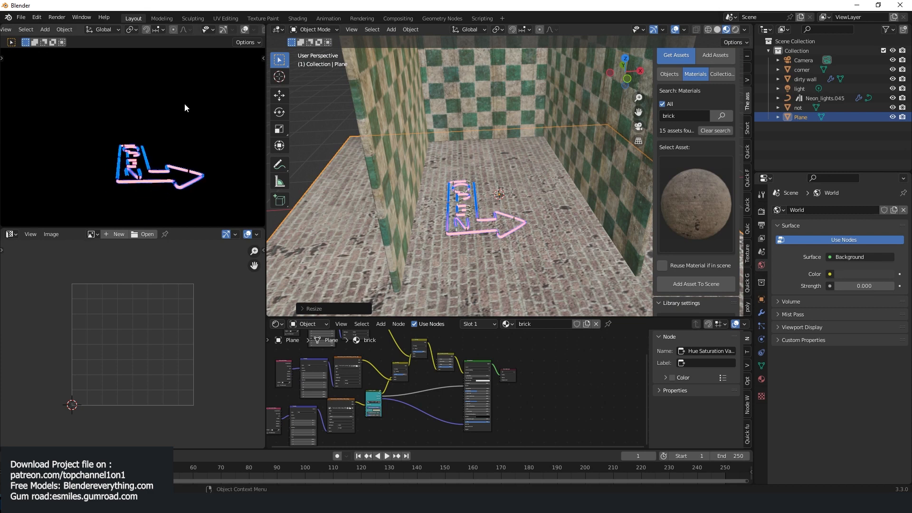
Step: Rotate the OPEN arrow sign 90 degrees about the X axis and move it up in front of the back wall
{"action": "left_click", "coordinate": [473, 192]}
{"action": "type", "text": "rx"}
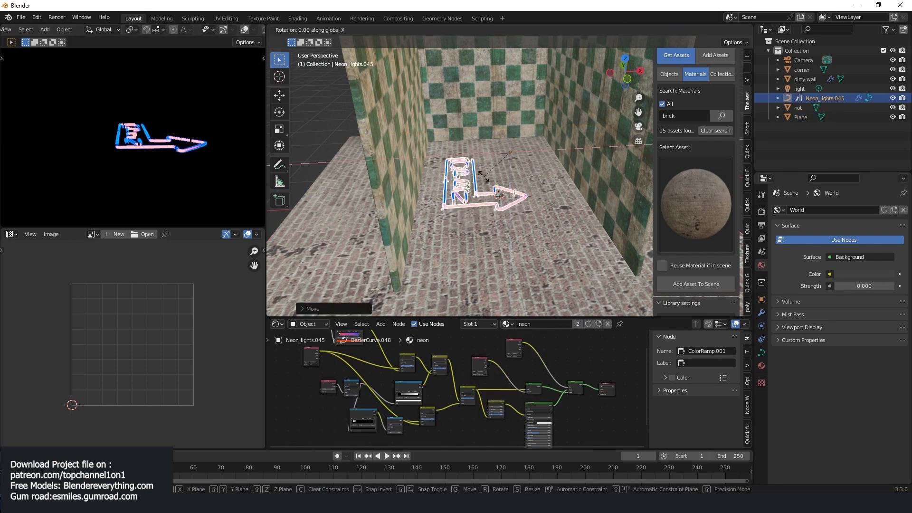
{"action": "type", "text": "98"}
{"action": "key", "text": "BackSpace"}
{"action": "key", "text": "BackSpace"}
{"action": "type", "text": "90"}
{"action": "key", "text": "Return"}
{"action": "key", "text": "g"}
{"action": "left_click", "coordinate": [521, 101]}
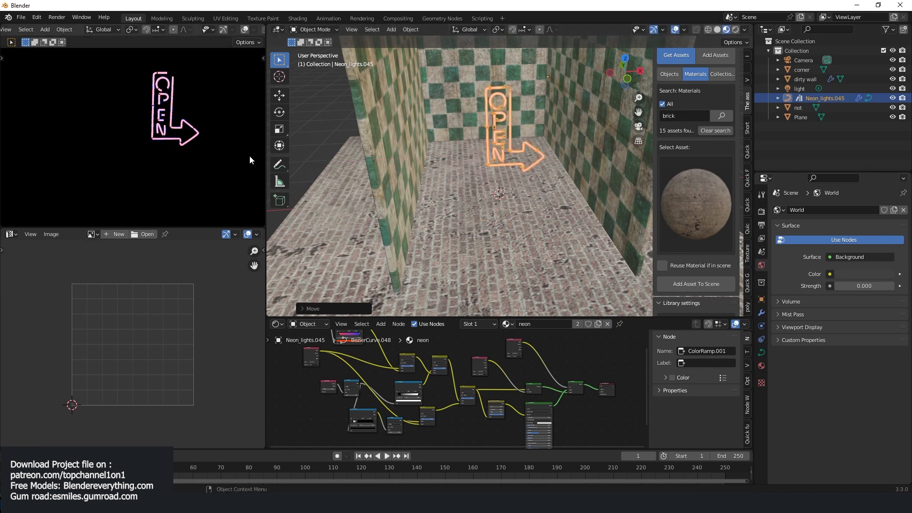
Step: Change the render engine to Cycles and set its device to GPU Compute
{"action": "middle_click_drag", "start_coordinate": [221, 155], "coordinate": [213, 167], "text": "shift"}
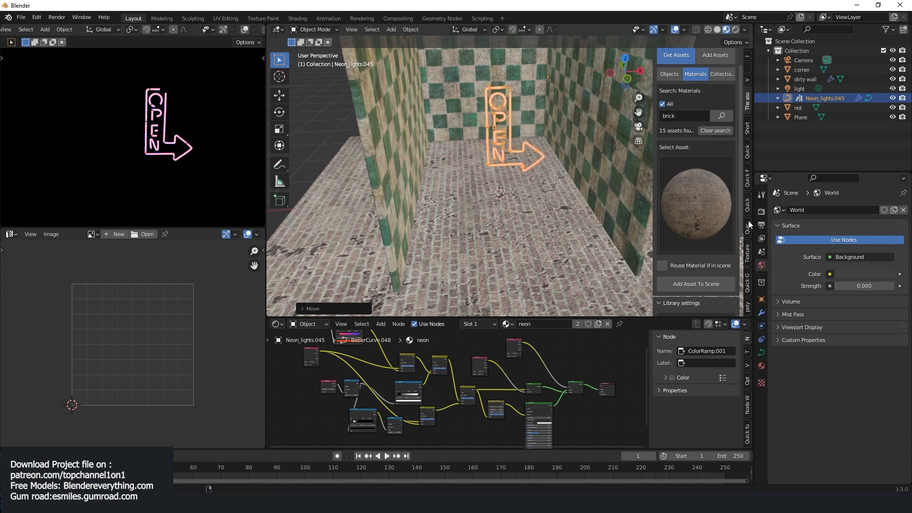
{"action": "left_click", "coordinate": [761, 211]}
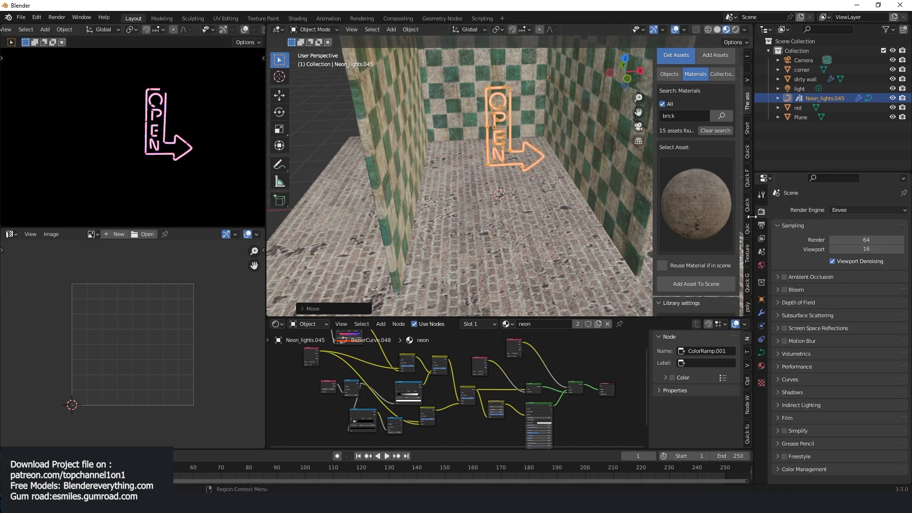
{"action": "left_click", "coordinate": [844, 212]}
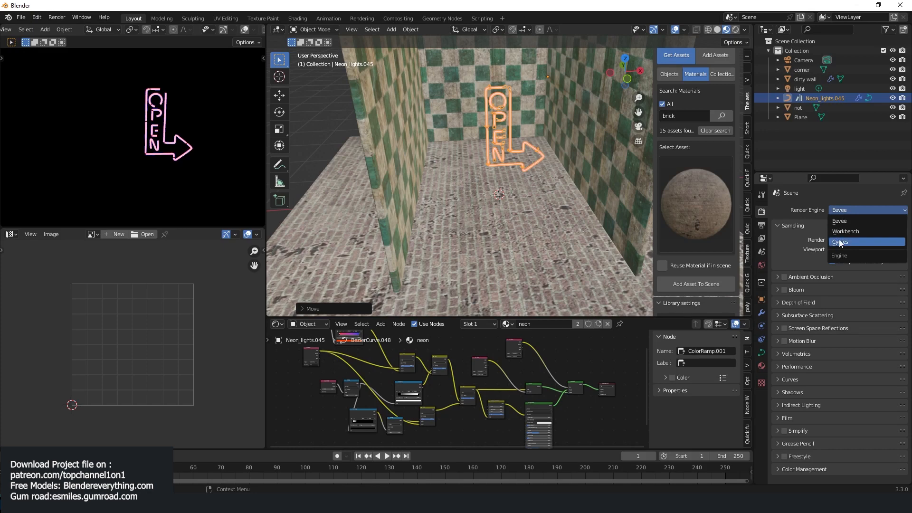
{"action": "left_click", "coordinate": [839, 242]}
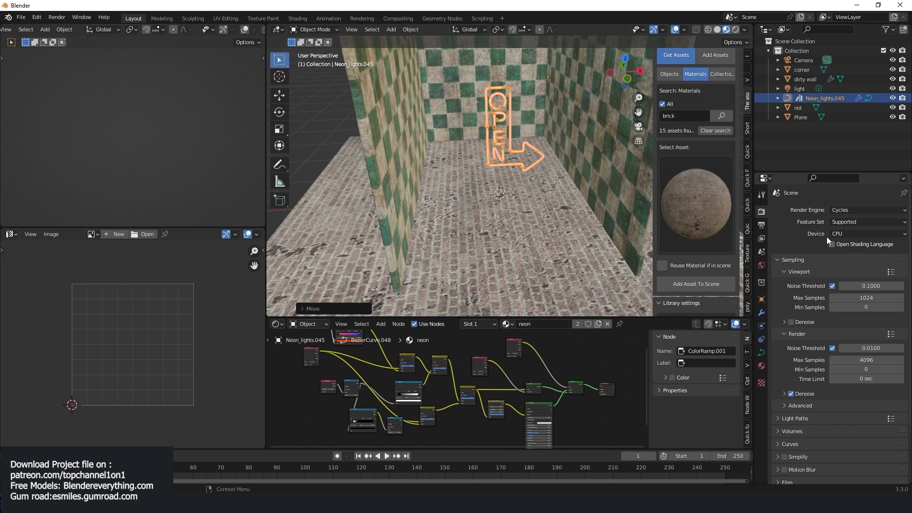
{"action": "left_click", "coordinate": [840, 234]}
{"action": "left_click", "coordinate": [842, 244]}
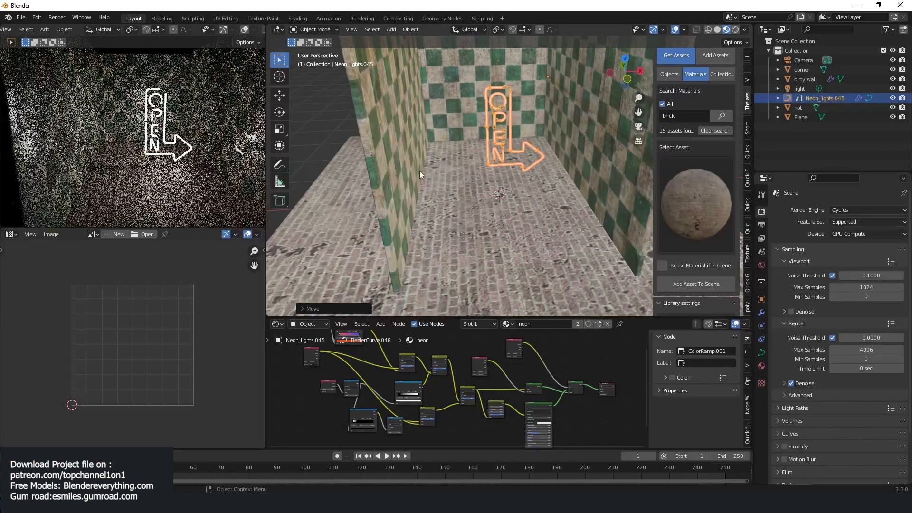
Step: Change the render engine to Eevee and frame the OPEN arrow sign in the main viewport
{"action": "left_click", "coordinate": [844, 210]}
{"action": "left_click", "coordinate": [841, 221]}
{"action": "middle_click_drag", "start_coordinate": [550, 175], "coordinate": [532, 203]}
{"action": "scroll", "coordinate": [558, 163], "scroll_direction": "up", "scroll_amount": 2}
{"action": "scroll", "coordinate": [524, 217], "scroll_direction": "up", "scroll_amount": 3}
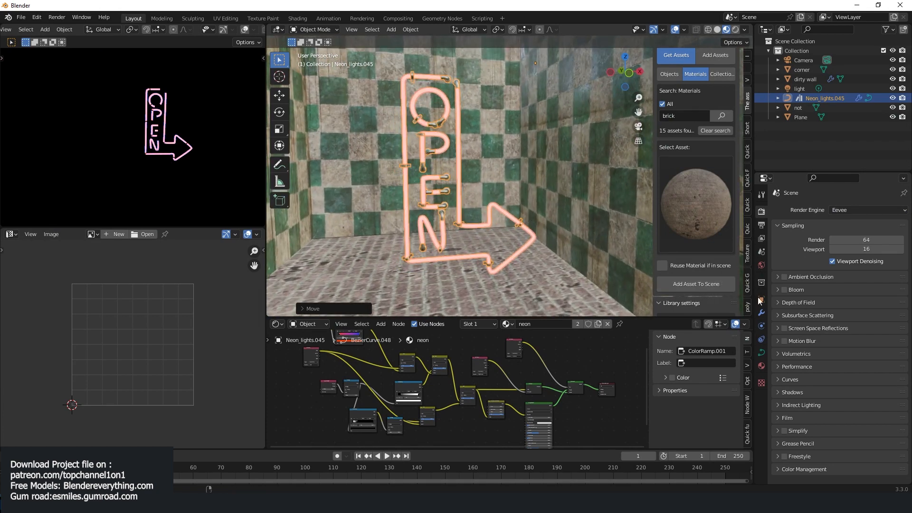
Step: Demonstrate the On/OFF value in the sign's GeometryNodes modifier by setting it to 0 and back to 1
{"action": "left_click", "coordinate": [762, 313]}
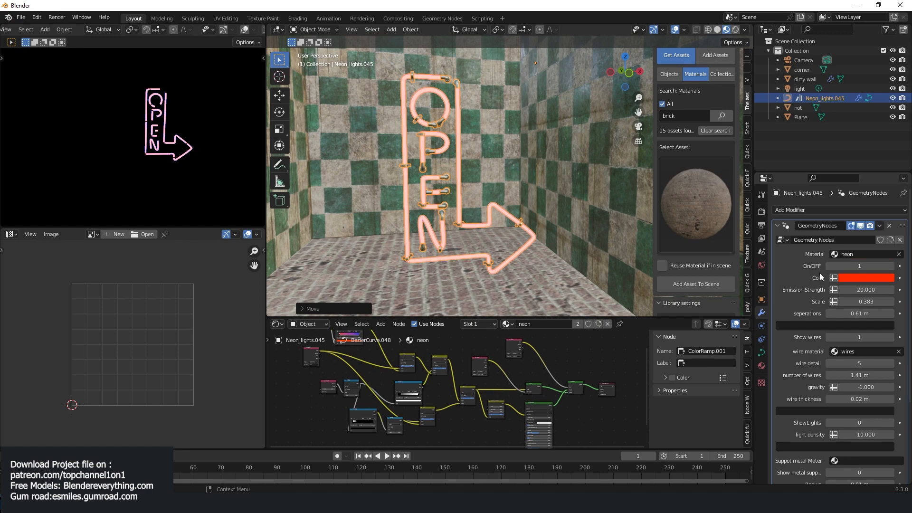
{"action": "middle_click_drag", "start_coordinate": [501, 182], "coordinate": [592, 215], "text": "shift"}
{"action": "scroll", "coordinate": [591, 214], "scroll_direction": "up", "scroll_amount": 1}
{"action": "scroll", "coordinate": [592, 215], "scroll_direction": "up", "scroll_amount": 6}
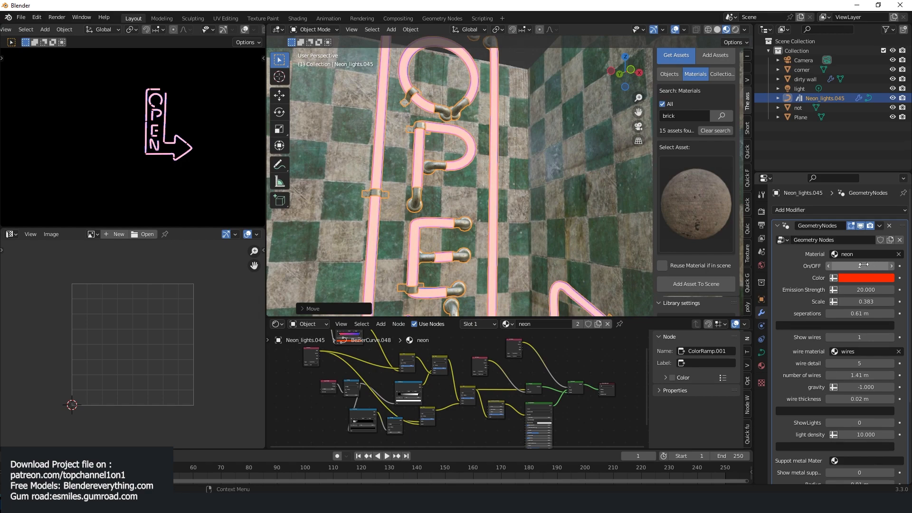
{"action": "left_click", "coordinate": [829, 266]}
{"action": "middle_click_drag", "start_coordinate": [467, 179], "coordinate": [554, 169], "text": "shift"}
{"action": "left_click", "coordinate": [892, 266]}
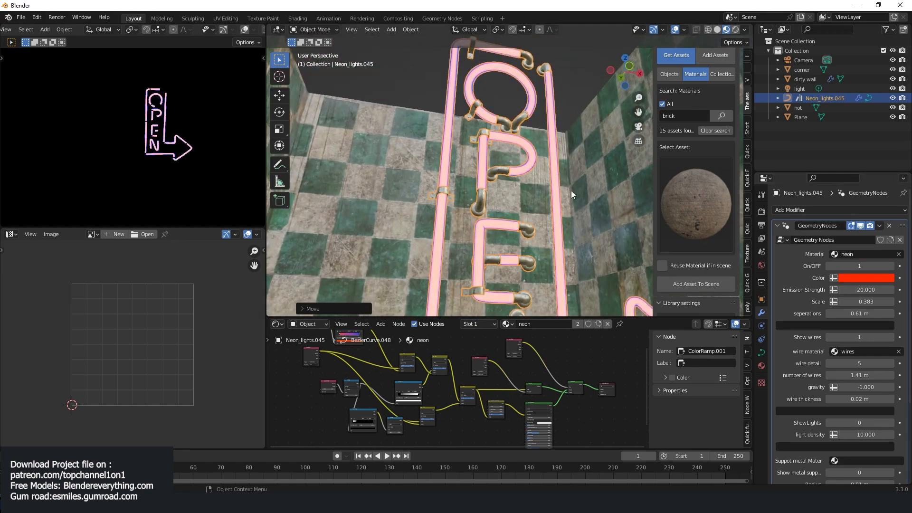
{"action": "scroll", "coordinate": [400, 196], "scroll_direction": "down", "scroll_amount": 4}
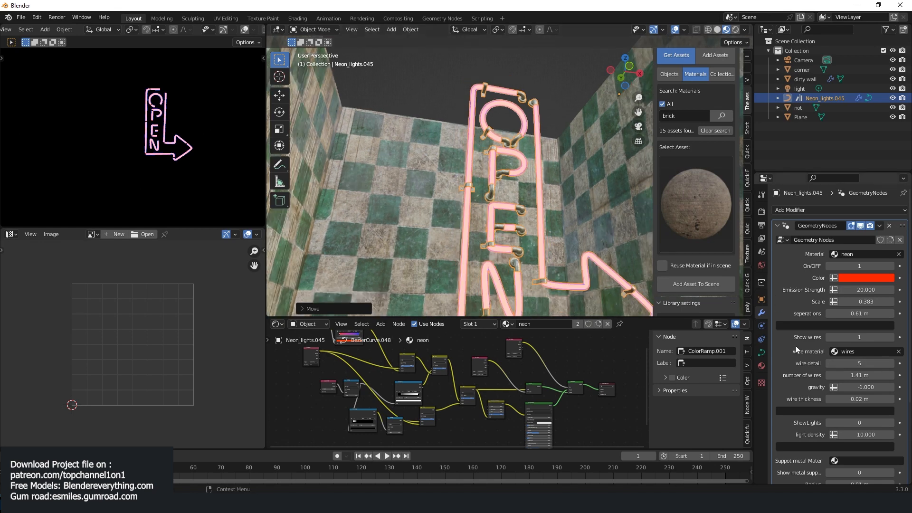
Step: Set ShowLights to 1 and light density to 2.020 in the sign's GeometryNodes modifier
{"action": "left_click", "coordinate": [892, 424]}
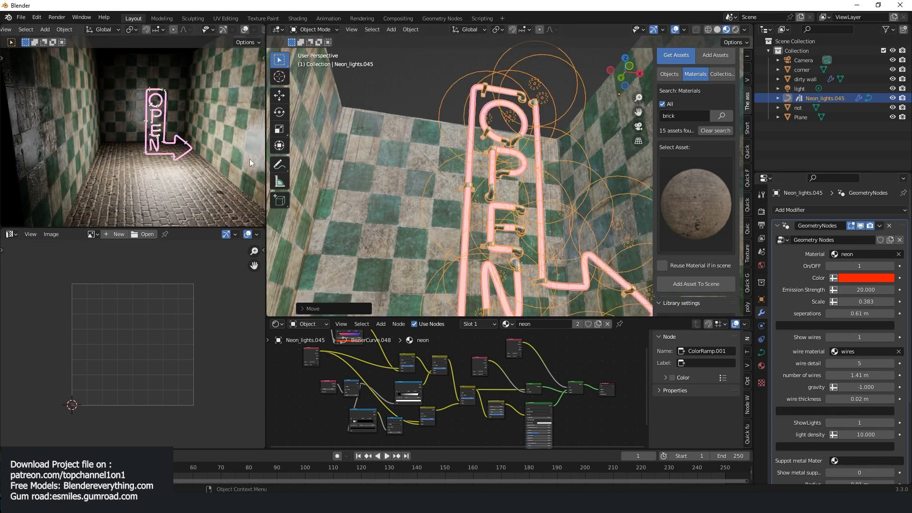
{"action": "key", "text": "alt+a"}
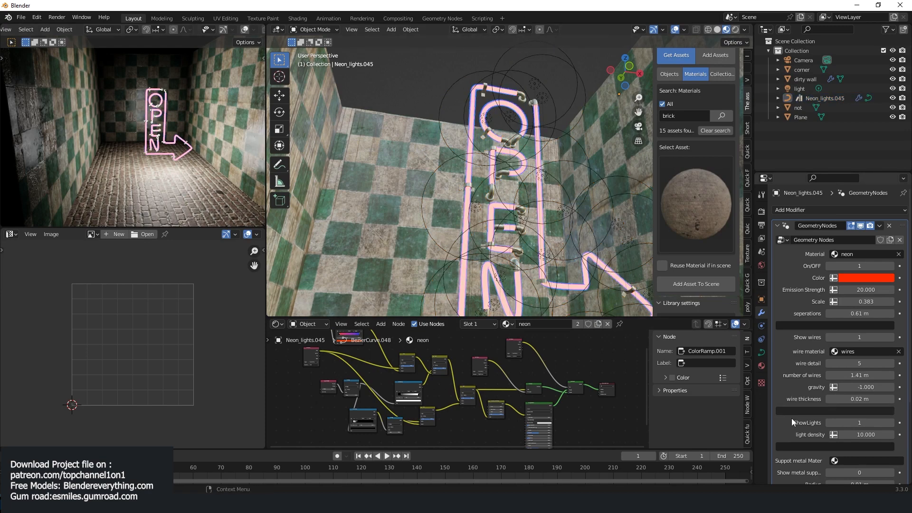
{"action": "left_click_drag", "start_coordinate": [858, 436], "coordinate": [777, 436]}
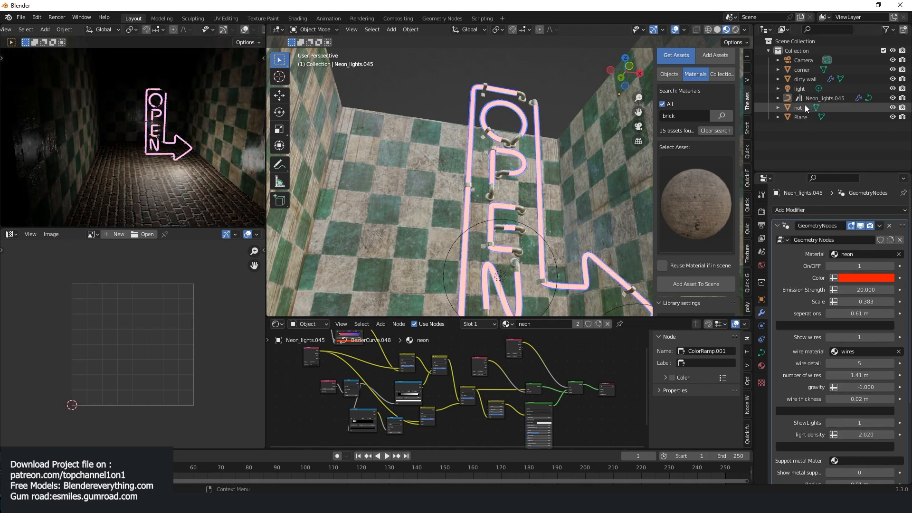
Step: Change the colour of the point light object named light to violet
{"action": "left_click", "coordinate": [798, 88]}
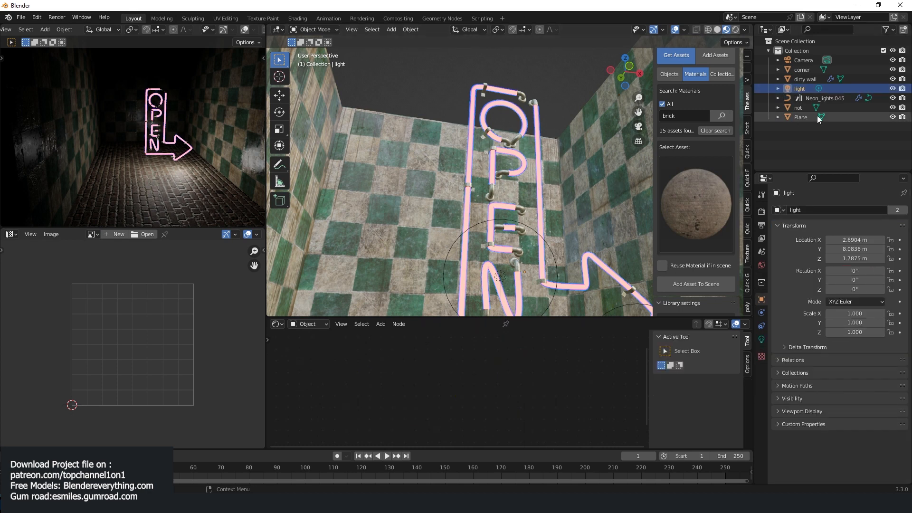
{"action": "left_click", "coordinate": [762, 339]}
{"action": "left_click", "coordinate": [860, 265]}
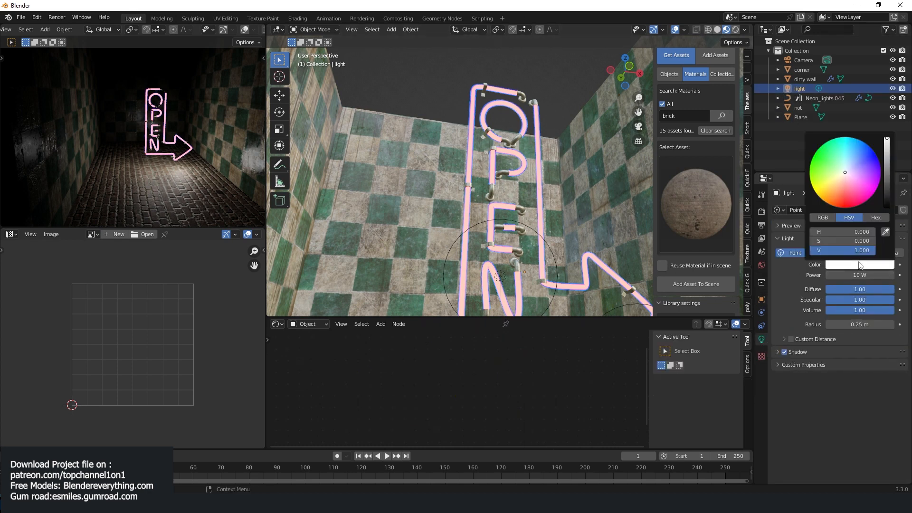
{"action": "mouse_move", "coordinate": [849, 173]}
{"action": "left_mouse_down"}
{"action": "mouse_move", "coordinate": [836, 188]}
{"action": "mouse_move", "coordinate": [856, 180]}
{"action": "mouse_move", "coordinate": [853, 169]}
{"action": "left_mouse_up"}
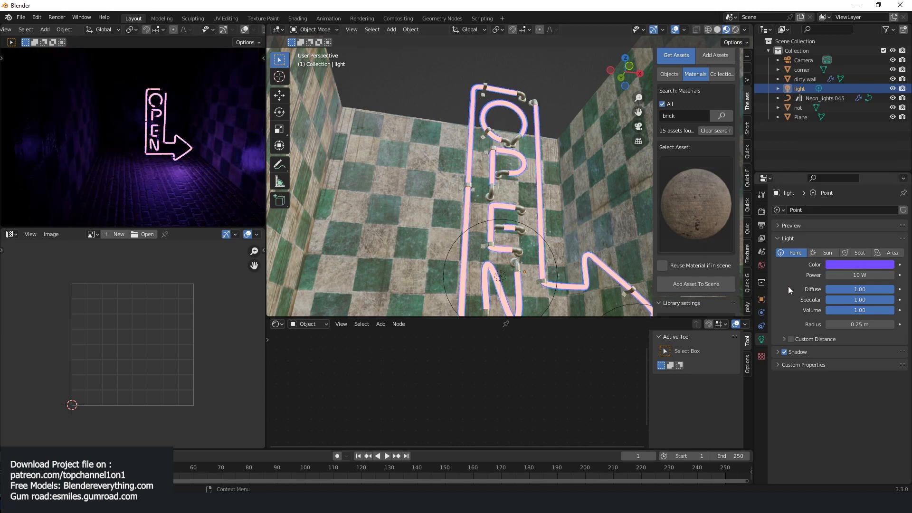
Step: Toggle the selected sign's On/OFF value between 0 and 1 twice to flicker its lighting, leaving it on
{"action": "left_click", "coordinate": [540, 110]}
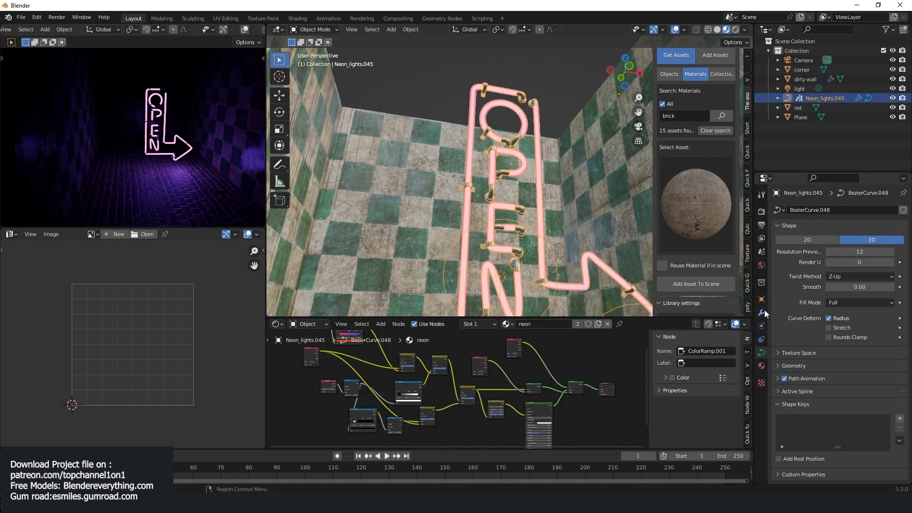
{"action": "left_click", "coordinate": [762, 312]}
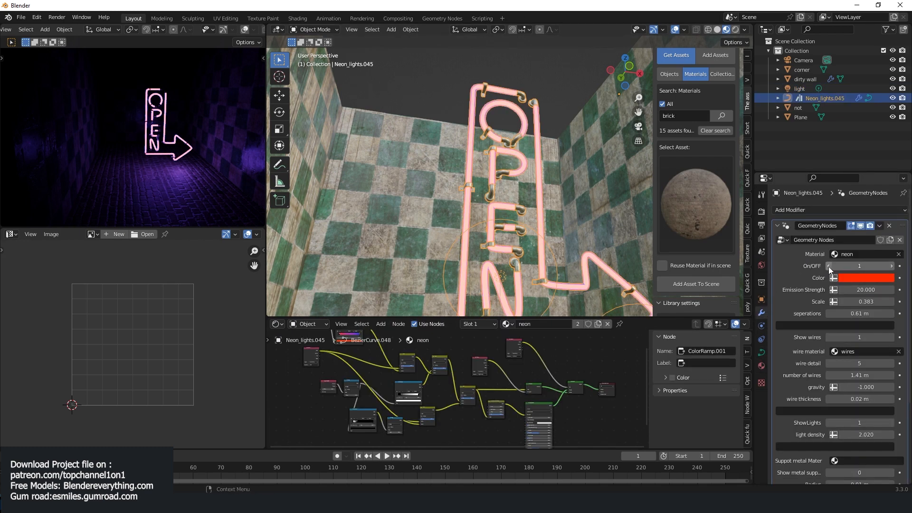
{"action": "left_click", "coordinate": [828, 267]}
{"action": "left_click", "coordinate": [890, 267]}
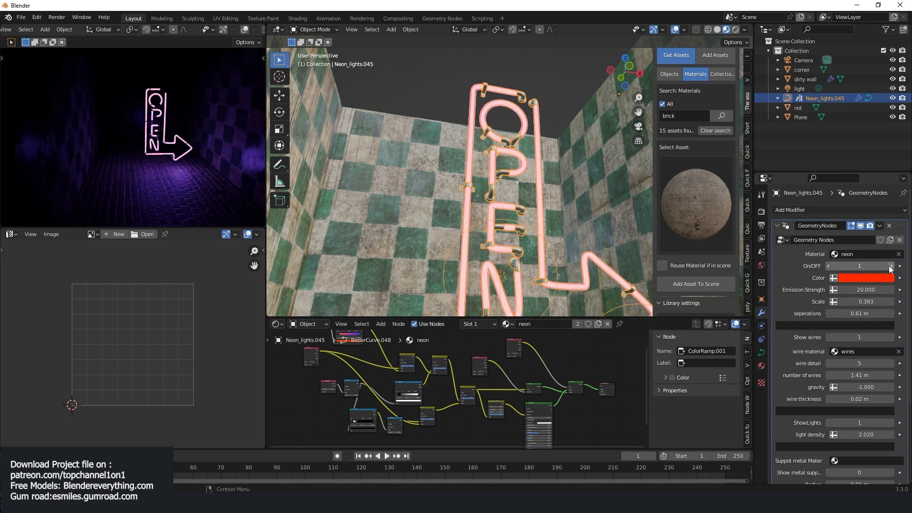
{"action": "left_click", "coordinate": [828, 267]}
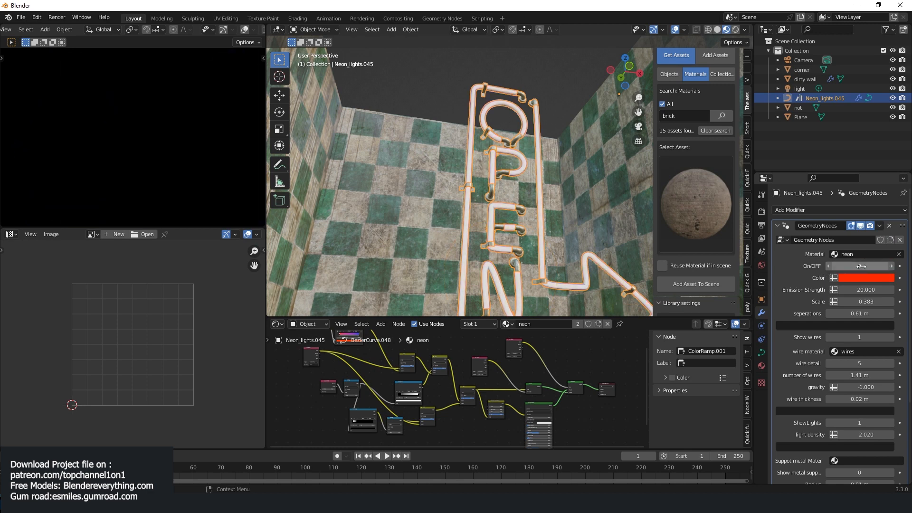
{"action": "left_click", "coordinate": [892, 267]}
Step: View the rendered animation in the neon lights demo project window, then return to the OPEN sign scene
{"action": "mouse_move", "coordinate": [456, 472]}
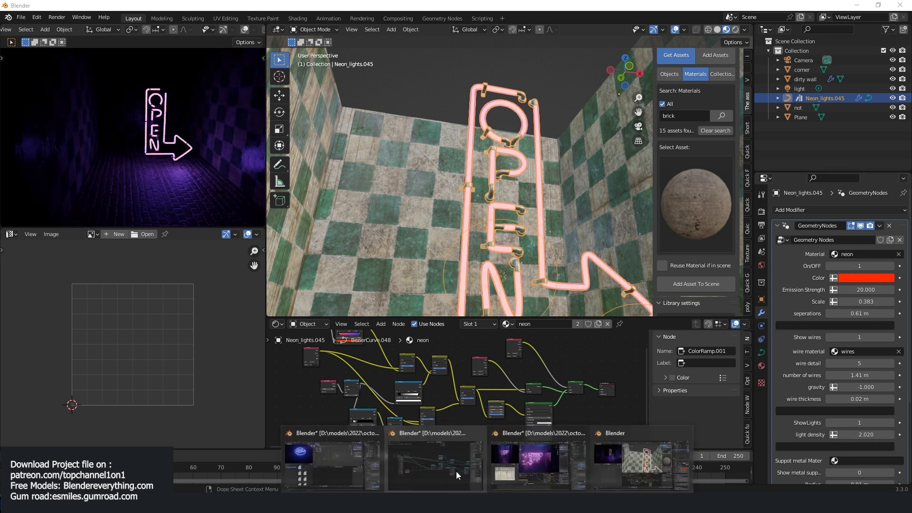
{"action": "left_click", "coordinate": [512, 459]}
{"action": "key", "text": "ctrl+F11"}
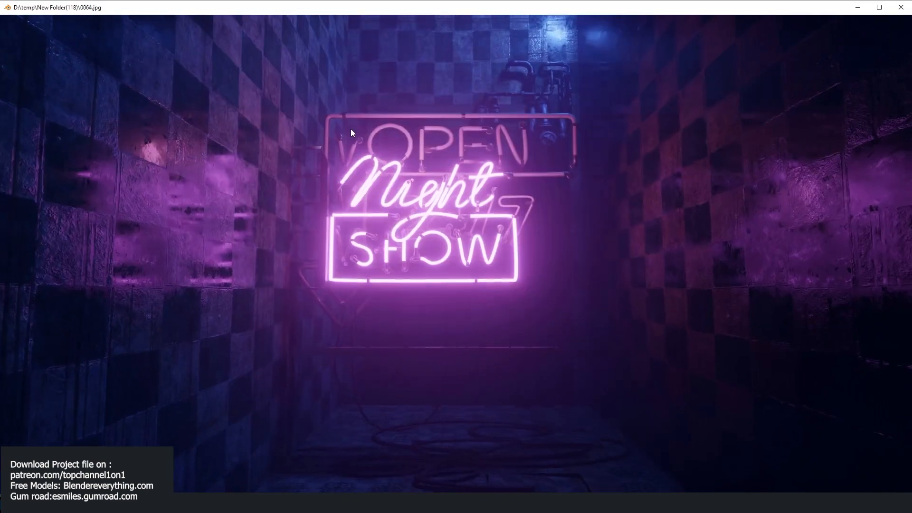
{"action": "key", "text": "Escape"}
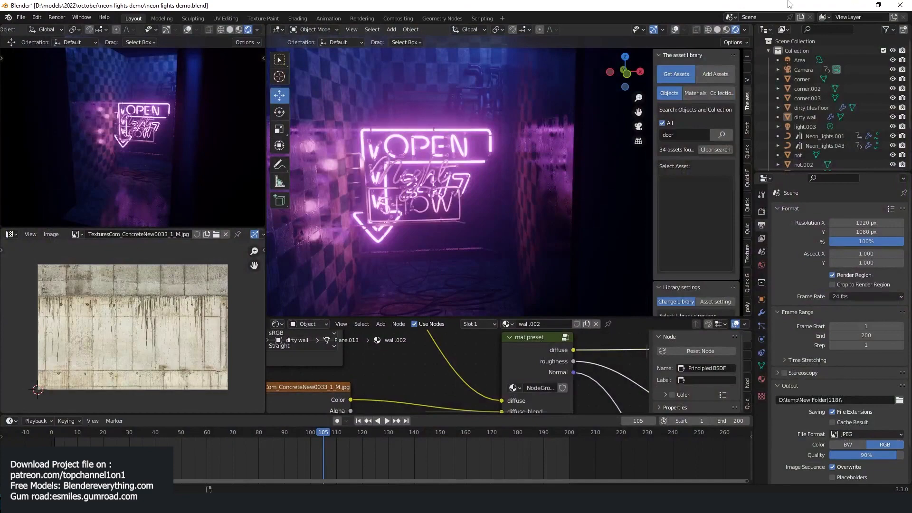
{"action": "left_click", "coordinate": [856, 5]}
Step: Change the sign's neon colour to orange and its emission strength to 1000
{"action": "scroll", "coordinate": [539, 176], "scroll_direction": "up", "scroll_amount": 4}
{"action": "middle_click_drag", "start_coordinate": [524, 183], "coordinate": [492, 180]}
{"action": "scroll", "coordinate": [527, 203], "scroll_direction": "down", "scroll_amount": 2}
{"action": "scroll", "coordinate": [492, 180], "scroll_direction": "up", "scroll_amount": 1}
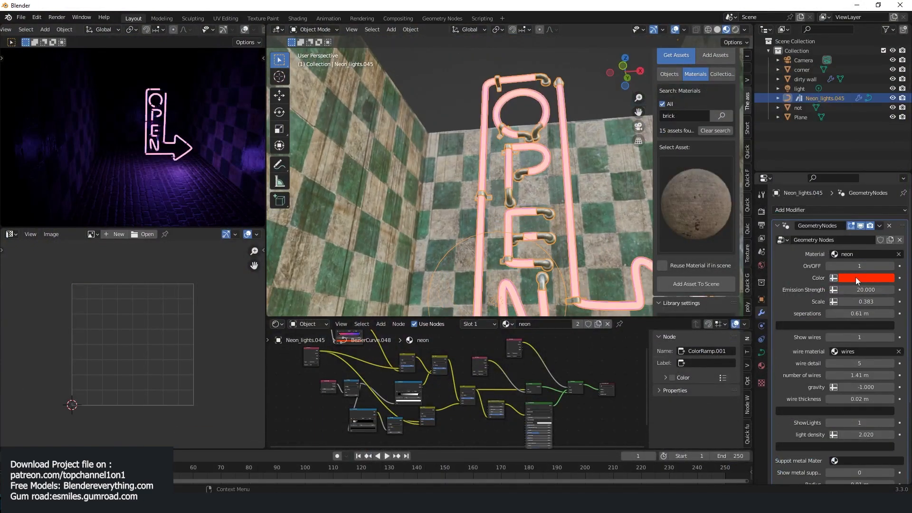
{"action": "left_click", "coordinate": [856, 278]}
{"action": "left_click_drag", "start_coordinate": [866, 167], "coordinate": [827, 207]}
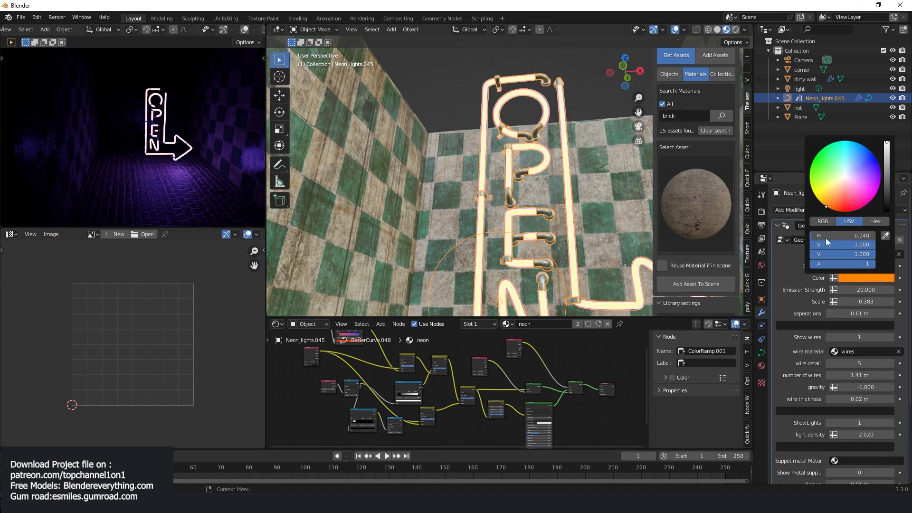
{"action": "left_click", "coordinate": [863, 294]}
{"action": "key", "text": "Return"}
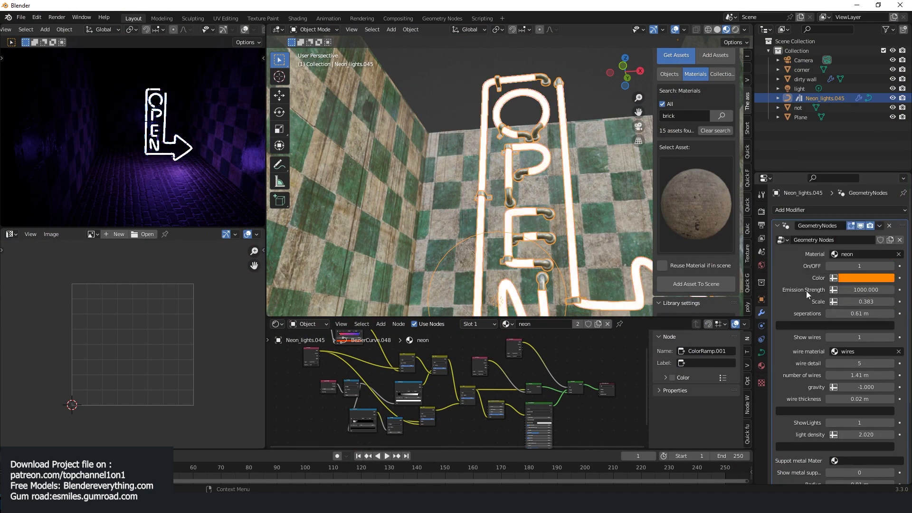
Step: Enable Bloom in the Eevee render settings and set the sign's emission strength to 10
{"action": "left_click", "coordinate": [762, 212]}
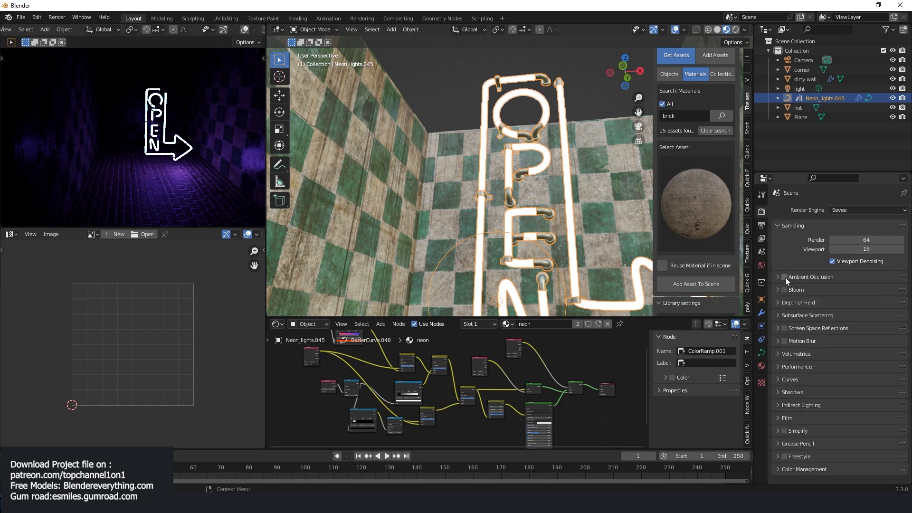
{"action": "left_click", "coordinate": [785, 289]}
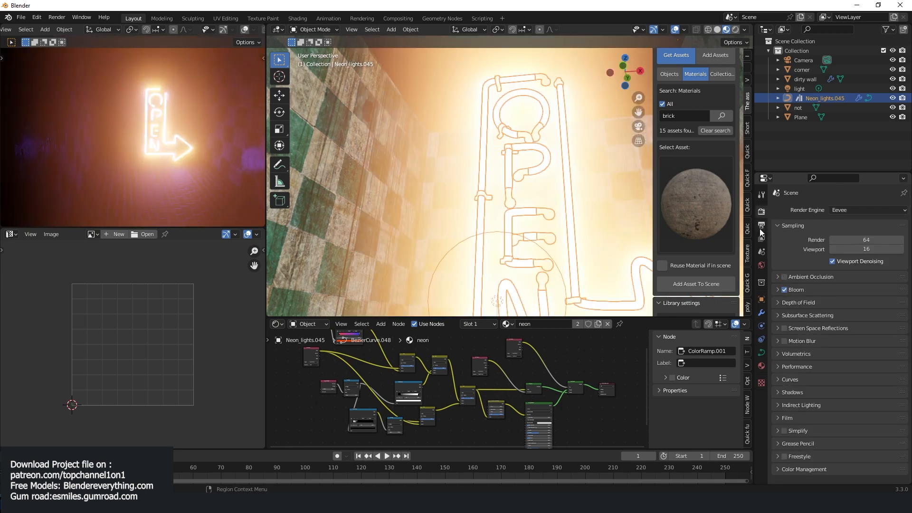
{"action": "left_click", "coordinate": [763, 312]}
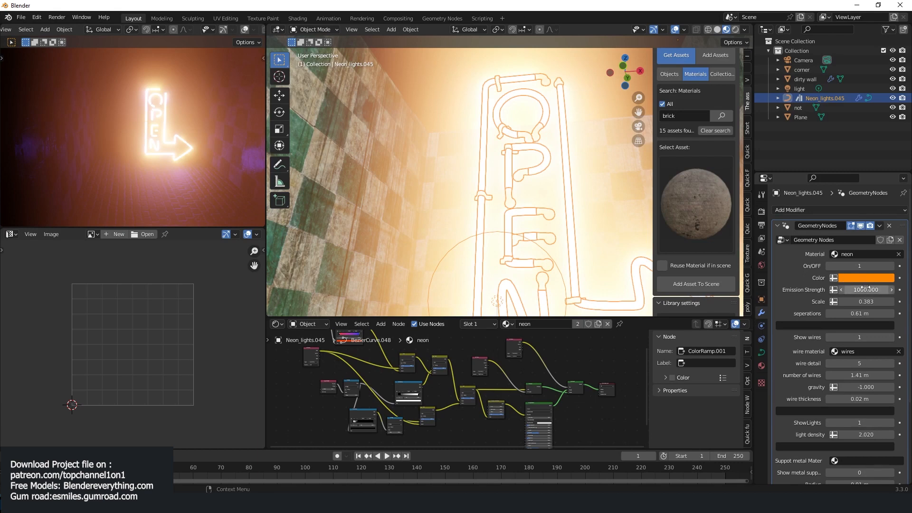
{"action": "left_click", "coordinate": [865, 288]}
{"action": "type", "text": "10"}
{"action": "key", "text": "Return"}
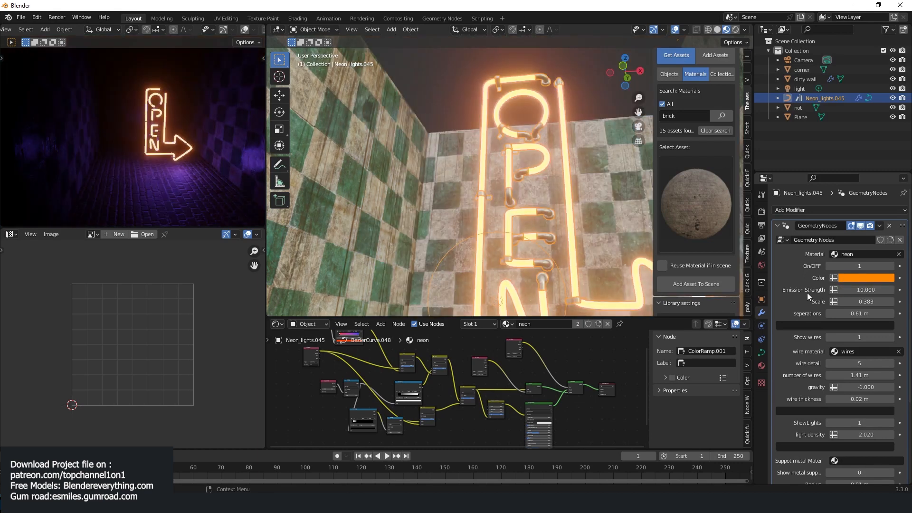
Step: Change the sign's neon colour to blue
{"action": "left_click", "coordinate": [866, 278]}
{"action": "left_click", "coordinate": [869, 183]}
{"action": "left_click_drag", "start_coordinate": [869, 183], "coordinate": [856, 163]}
Step: Set the sign's On/OFF value to 0 and examine the unlit tubes and their brackets up close
{"action": "left_click", "coordinate": [830, 265]}
{"action": "middle_click_drag", "start_coordinate": [526, 147], "coordinate": [495, 172]}
{"action": "scroll", "coordinate": [508, 198], "scroll_direction": "up", "scroll_amount": 2}
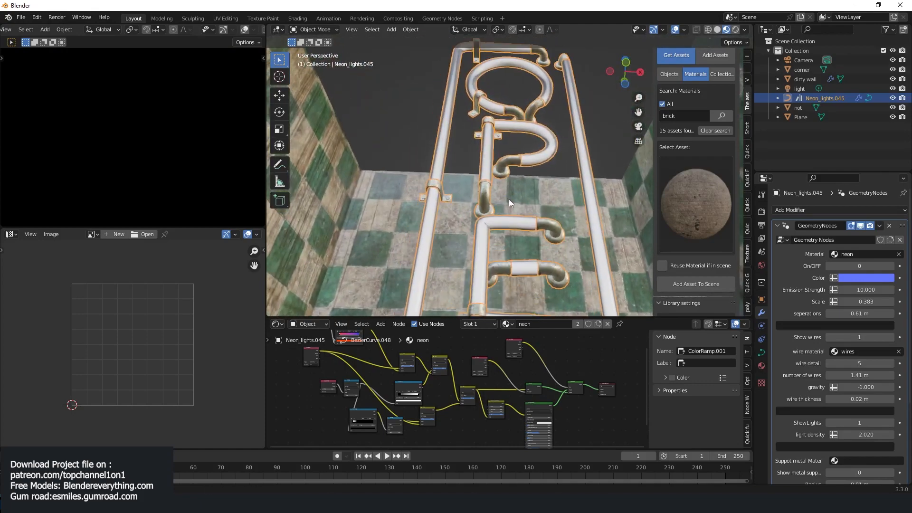
{"action": "scroll", "coordinate": [509, 199], "scroll_direction": "down", "scroll_amount": 1}
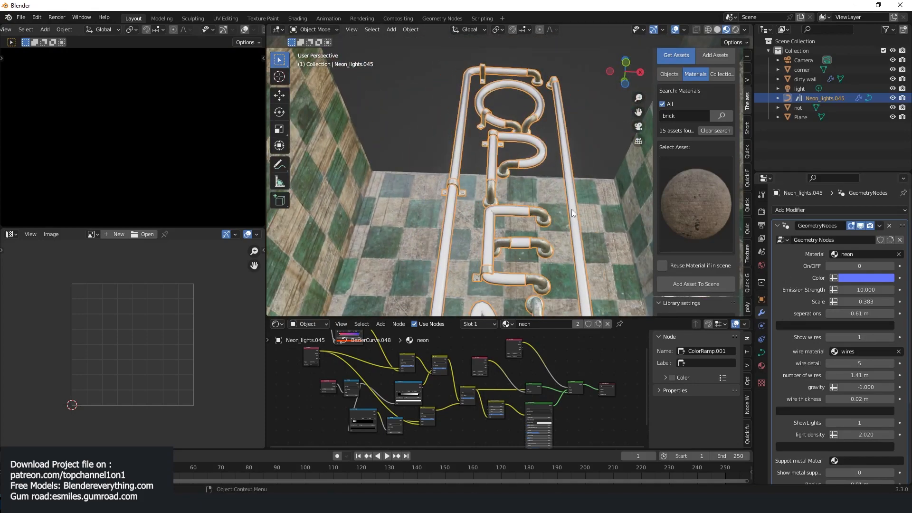
{"action": "scroll", "coordinate": [533, 206], "scroll_direction": "up", "scroll_amount": 3}
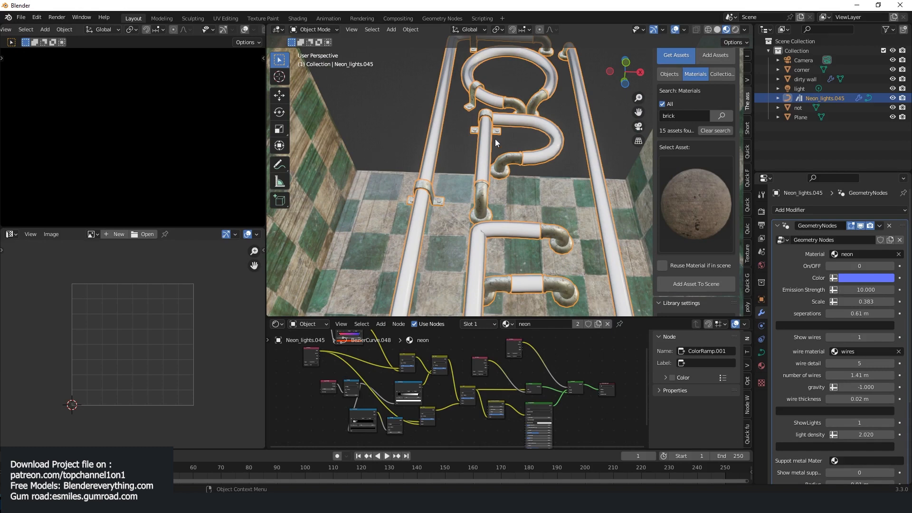
Step: Set the sign's Scale to 0.313 and its seperations value to 0.21 m in the GeometryNodes modifier
{"action": "mouse_move", "coordinate": [867, 301]}
{"action": "left_mouse_down"}
{"action": "mouse_move", "coordinate": [831, 302]}
{"action": "mouse_move", "coordinate": [877, 301]}
{"action": "left_mouse_up"}
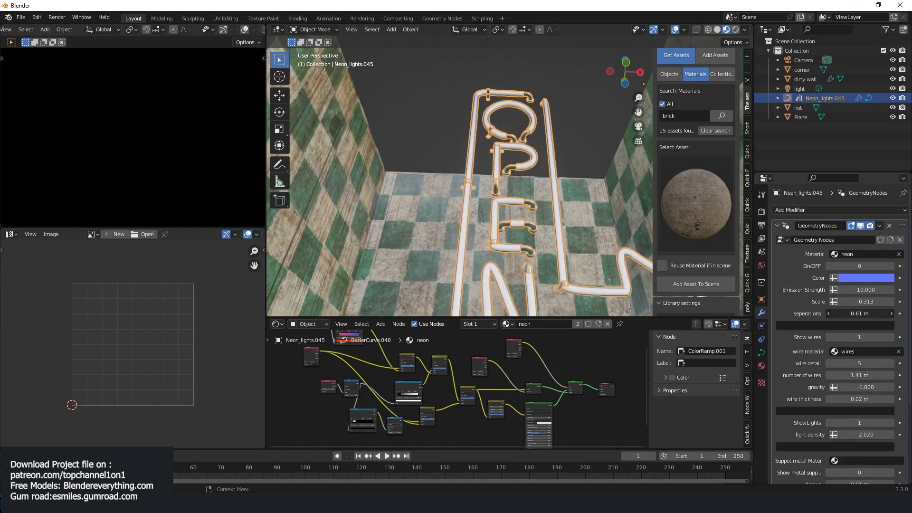
{"action": "left_click_drag", "start_coordinate": [860, 313], "coordinate": [871, 313]}
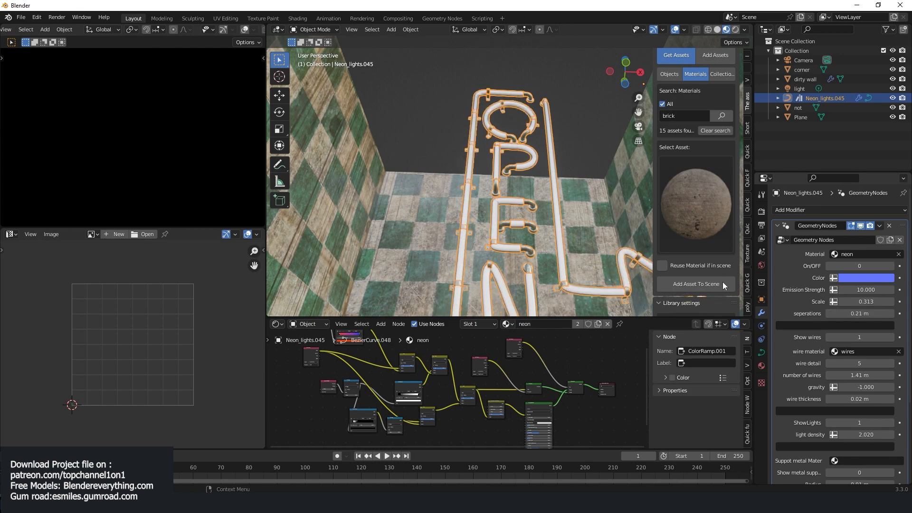
{"action": "middle_click_drag", "start_coordinate": [599, 241], "coordinate": [606, 213], "text": "shift"}
{"action": "scroll", "coordinate": [863, 366], "scroll_direction": "down", "scroll_amount": 3}
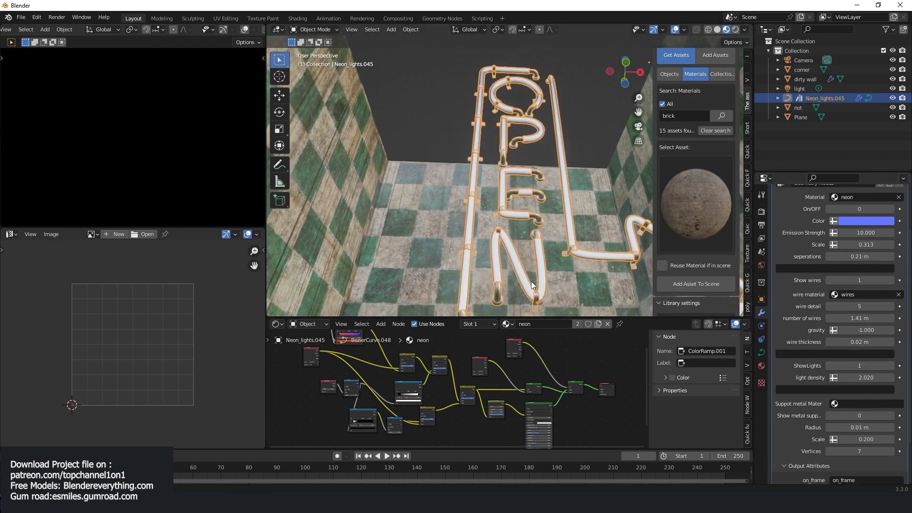
{"action": "middle_click_drag", "start_coordinate": [532, 285], "coordinate": [550, 200]}
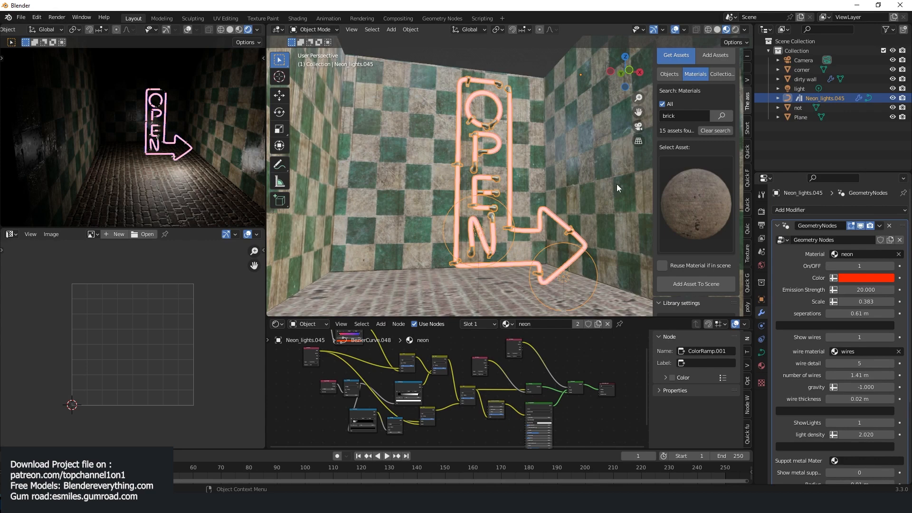
Step: Set the number of wires to 1 m in the sign's GeometryNodes modifier and frame the hanging wire
{"action": "scroll", "coordinate": [522, 190], "scroll_direction": "up", "scroll_amount": 4}
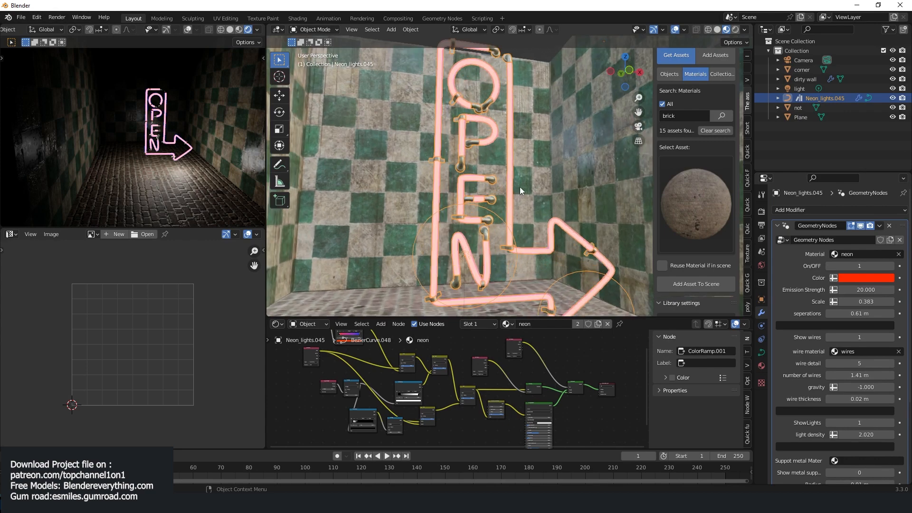
{"action": "left_click", "coordinate": [847, 376]}
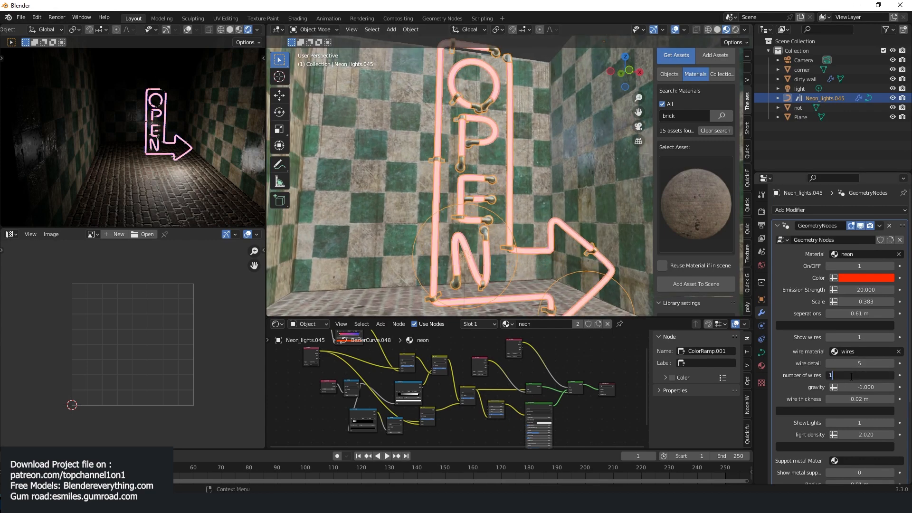
{"action": "type", "text": "1"}
{"action": "key", "text": "Return"}
{"action": "scroll", "coordinate": [572, 223], "scroll_direction": "down", "scroll_amount": 3}
{"action": "middle_click_drag", "start_coordinate": [572, 225], "coordinate": [573, 187], "text": "shift"}
{"action": "scroll", "coordinate": [573, 187], "scroll_direction": "up", "scroll_amount": 2}
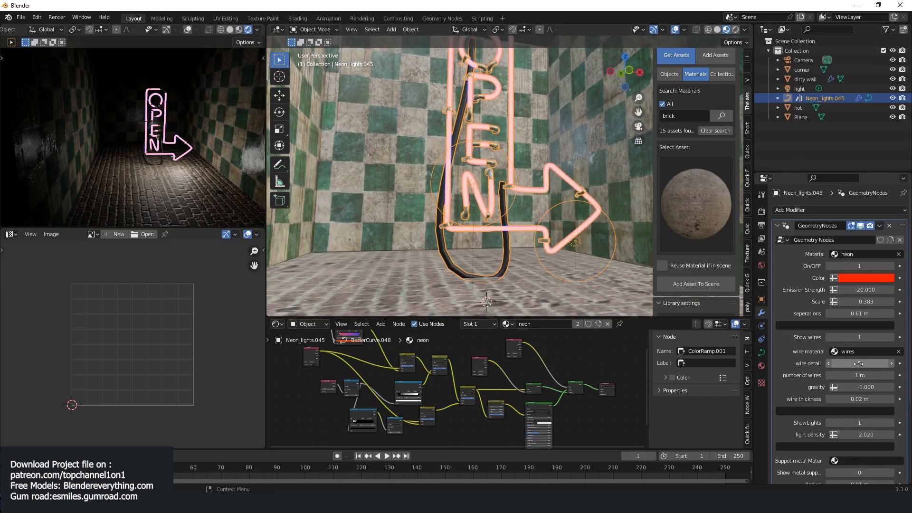
Step: Set the sign's wire detail to 0 and its number of wires to 0.5 m in the GeometryNodes modifier
{"action": "mouse_move", "coordinate": [859, 363]}
{"action": "left_mouse_down"}
{"action": "mouse_move", "coordinate": [869, 364]}
{"action": "mouse_move", "coordinate": [825, 364]}
{"action": "mouse_move", "coordinate": [858, 377]}
{"action": "left_mouse_up"}
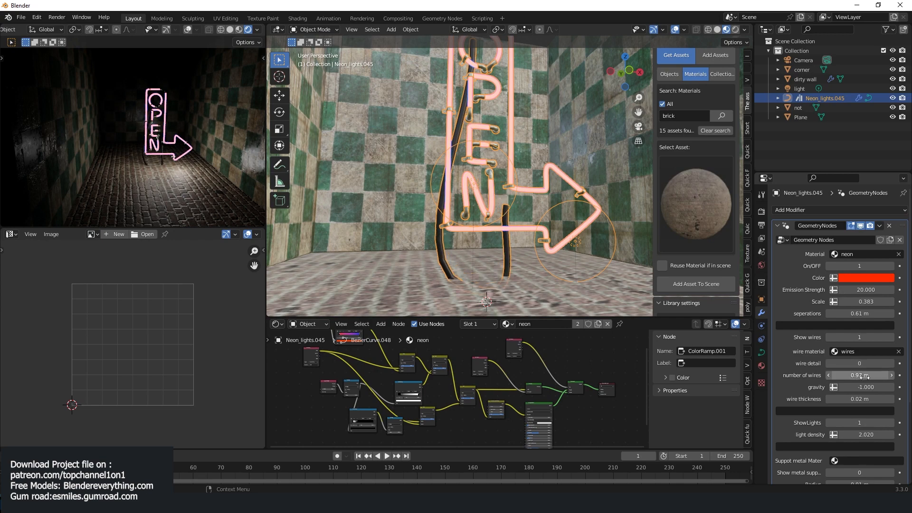
{"action": "left_click", "coordinate": [864, 376]}
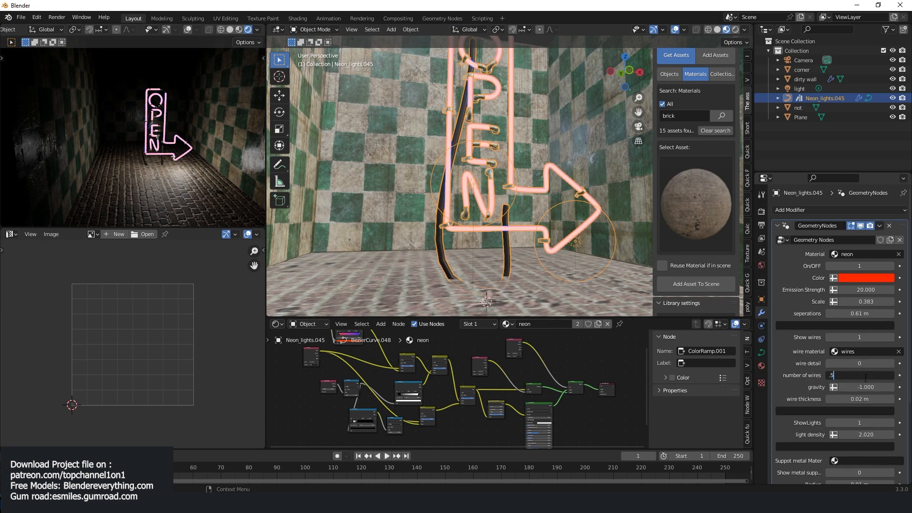
{"action": "type", "text": ".5"}
{"action": "key", "text": "Return"}
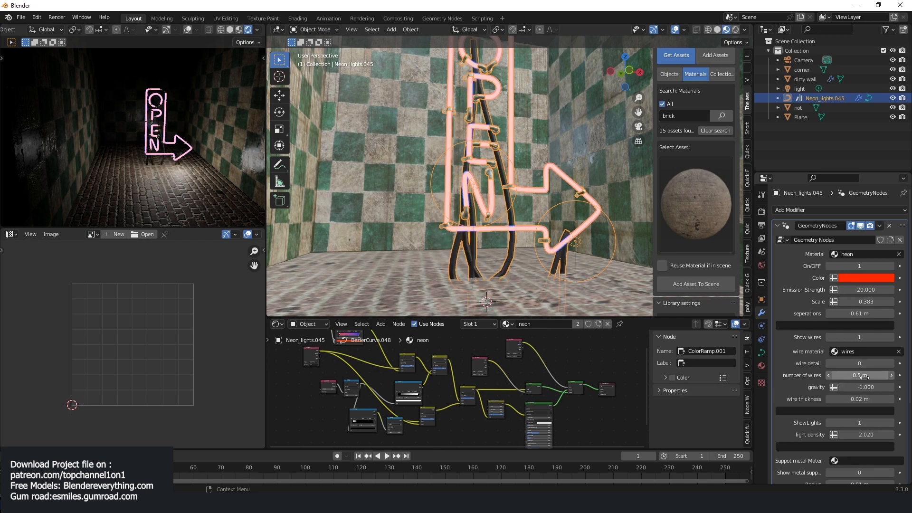
Step: Apply the sign's object transform, deselect it, and set its wires to gravity -0.210, thickness 0.009 m and number 0.463 m
{"action": "right_click", "coordinate": [566, 204]}
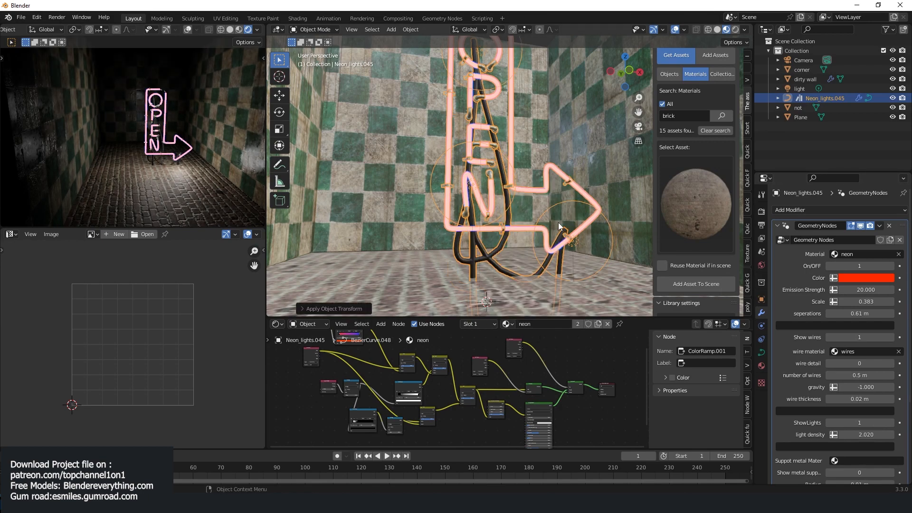
{"action": "key", "text": "alt+a"}
{"action": "left_click_drag", "start_coordinate": [862, 387], "coordinate": [805, 344]}
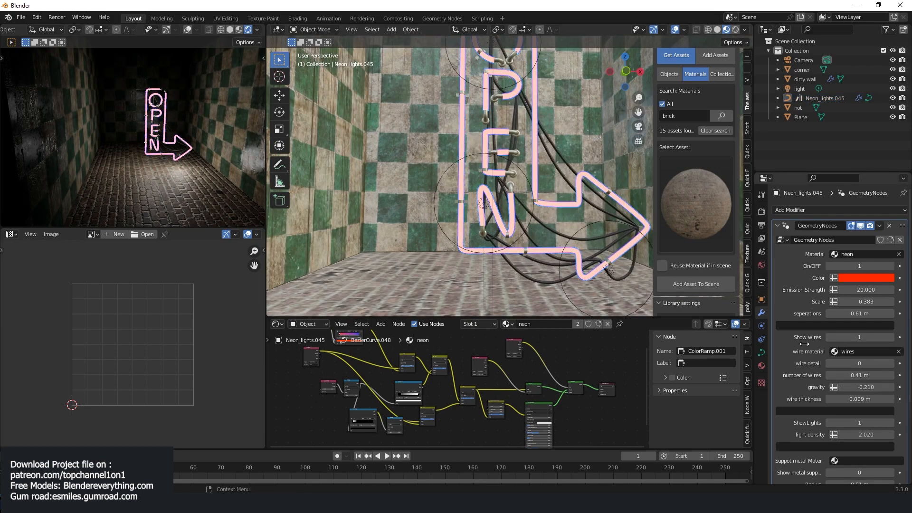
{"action": "left_click_drag", "start_coordinate": [860, 375], "coordinate": [874, 375]}
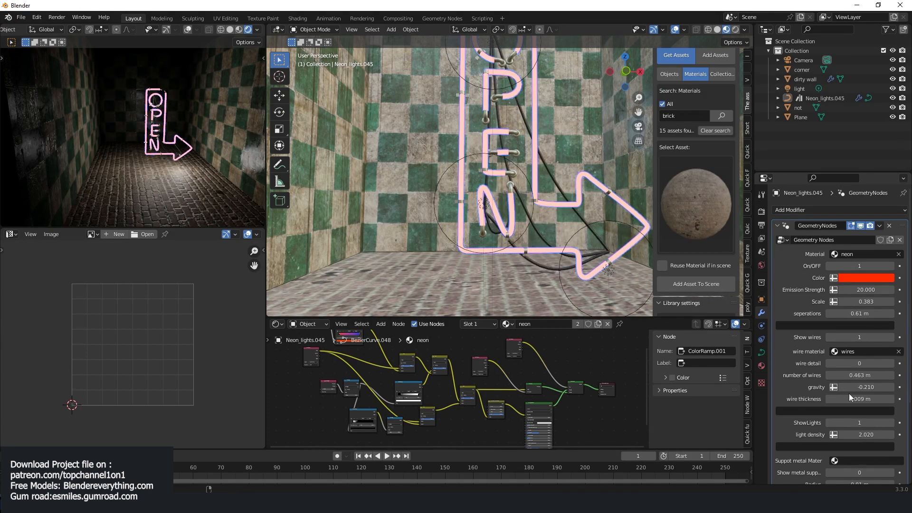
Step: Select the point light named light and change its colour from its light data settings to a pale blue
{"action": "left_click", "coordinate": [803, 88]}
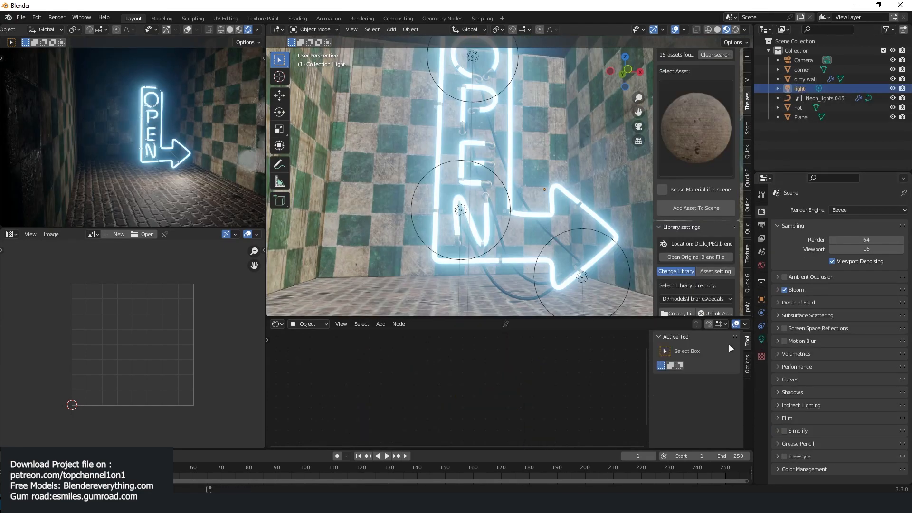
{"action": "left_click", "coordinate": [762, 340]}
{"action": "left_click", "coordinate": [865, 264]}
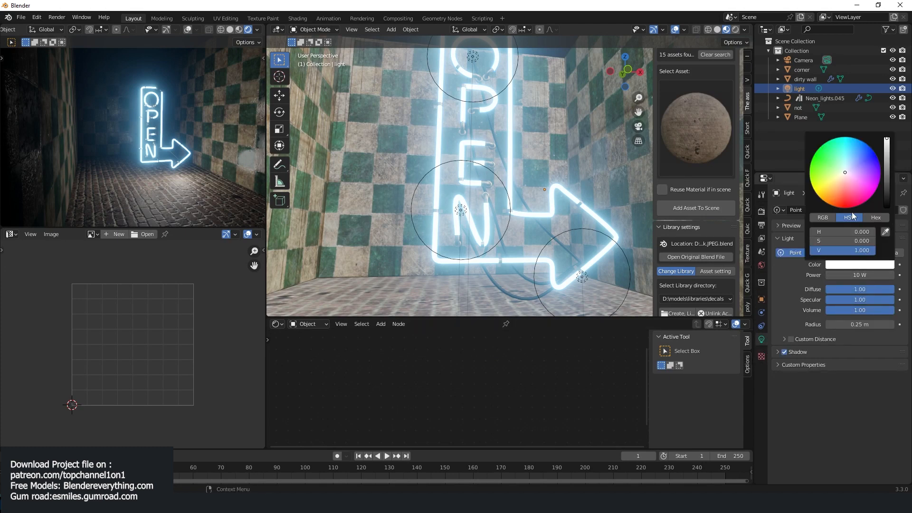
{"action": "left_click_drag", "start_coordinate": [854, 166], "coordinate": [861, 156]}
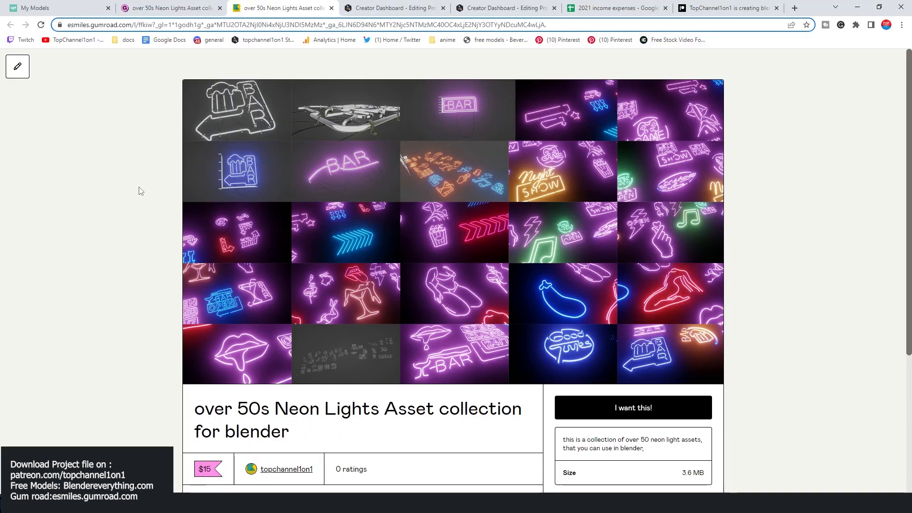
Step: Switch to the browser and look over the neon lights collection's Gumroad page, including its preview images, price and feature description
{"action": "scroll", "coordinate": [274, 352], "scroll_direction": "down", "scroll_amount": 4}
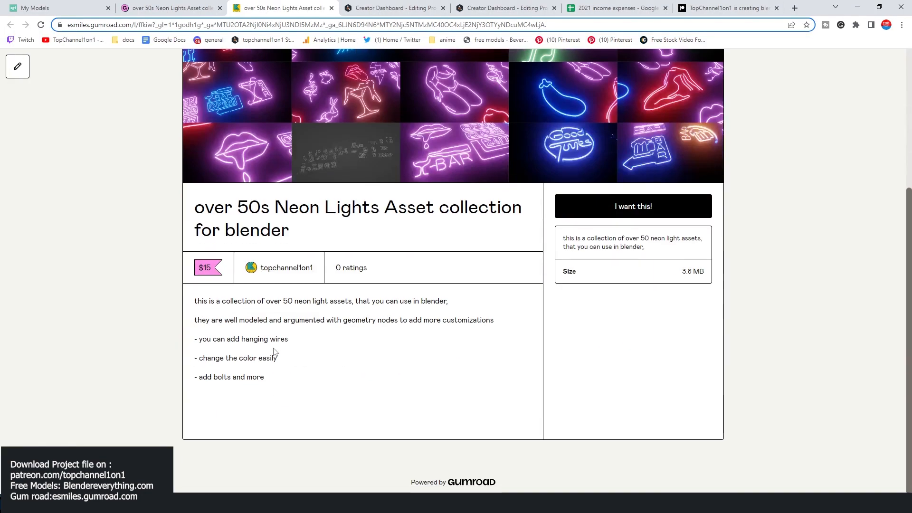
{"action": "scroll", "coordinate": [274, 352], "scroll_direction": "up", "scroll_amount": 4}
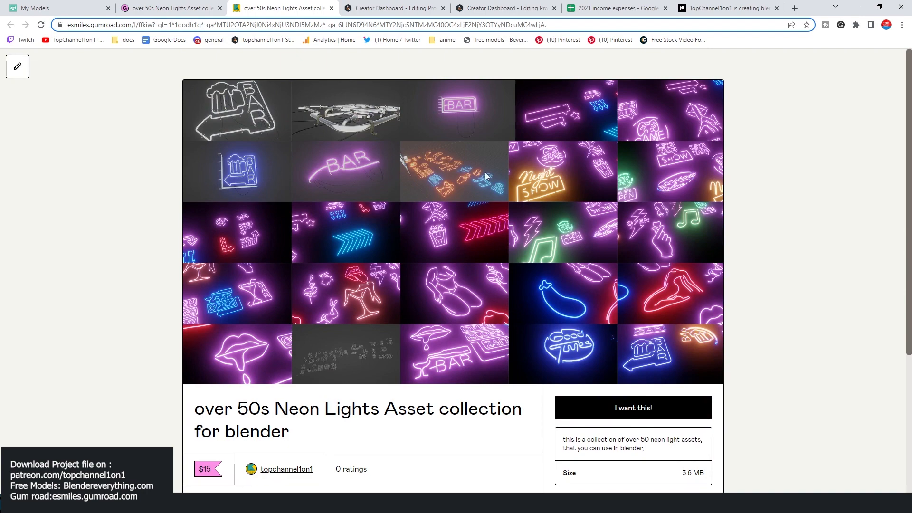
{"action": "scroll", "coordinate": [549, 377], "scroll_direction": "down", "scroll_amount": 4}
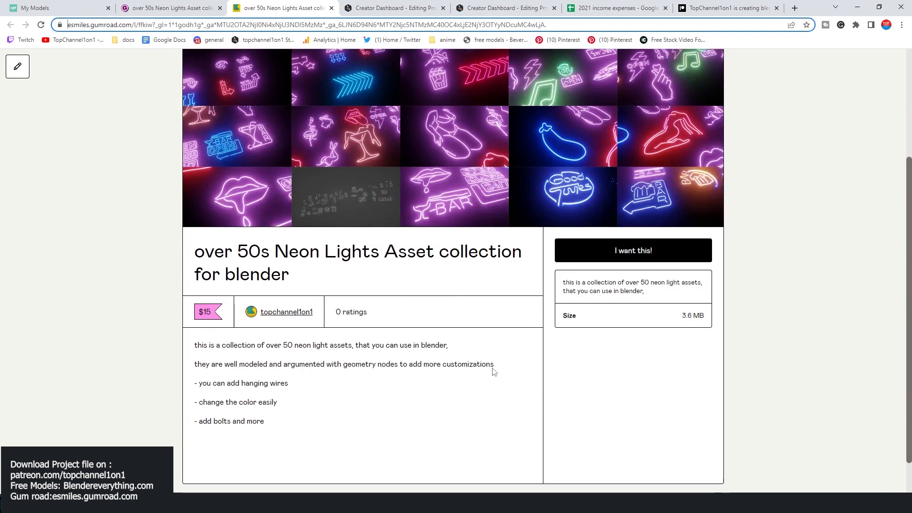
{"action": "scroll", "coordinate": [451, 361], "scroll_direction": "up", "scroll_amount": 4}
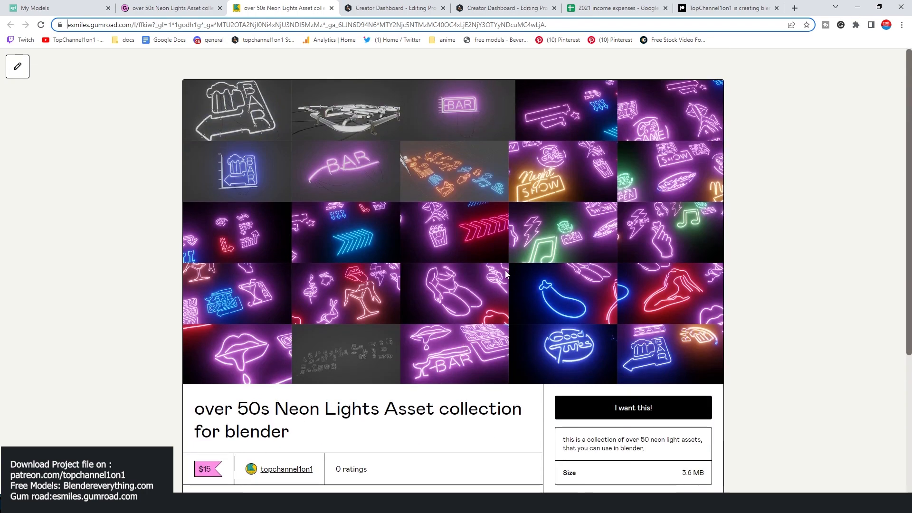